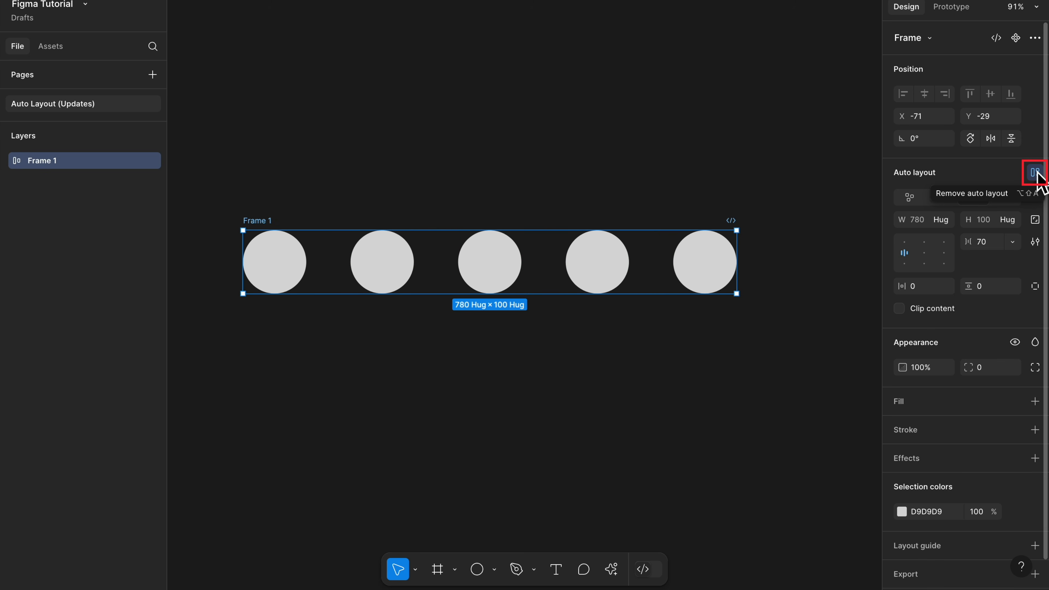
Step: Remove auto layout from Frame 1, and enlarge the frame to 1017 × 259 before resizing it to fit its circles
left_click(1035, 173)
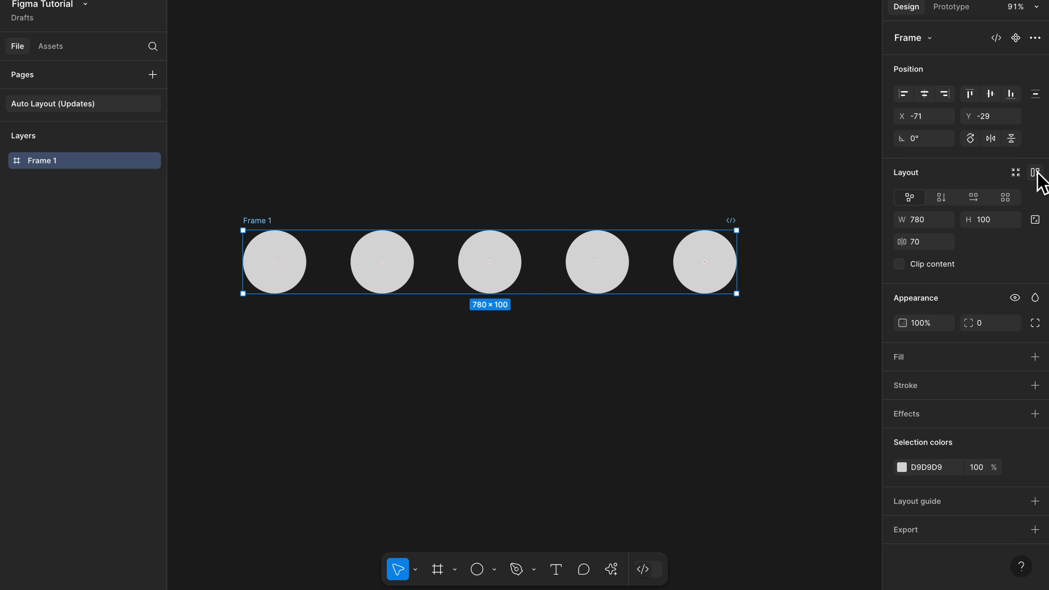
left_click_drag(616, 273, 605, 313)
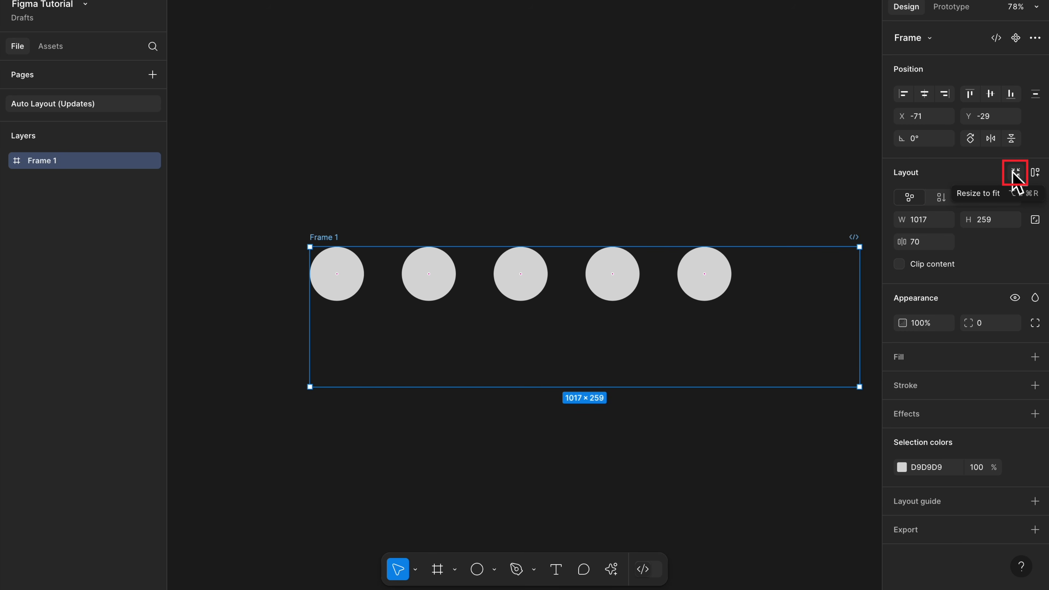
left_click(1015, 174)
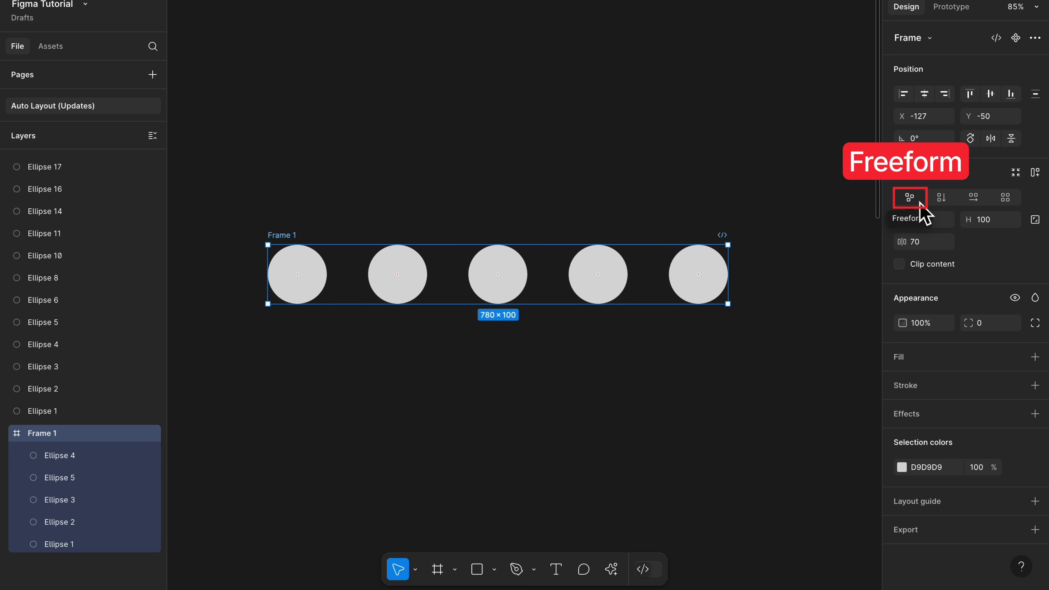
Step: Try moving the fourth circle freely inside Frame 1, and turn the frame's auto layout on and off again
left_click_drag(624, 288, 550, 289)
left_click(546, 286)
left_click(282, 236)
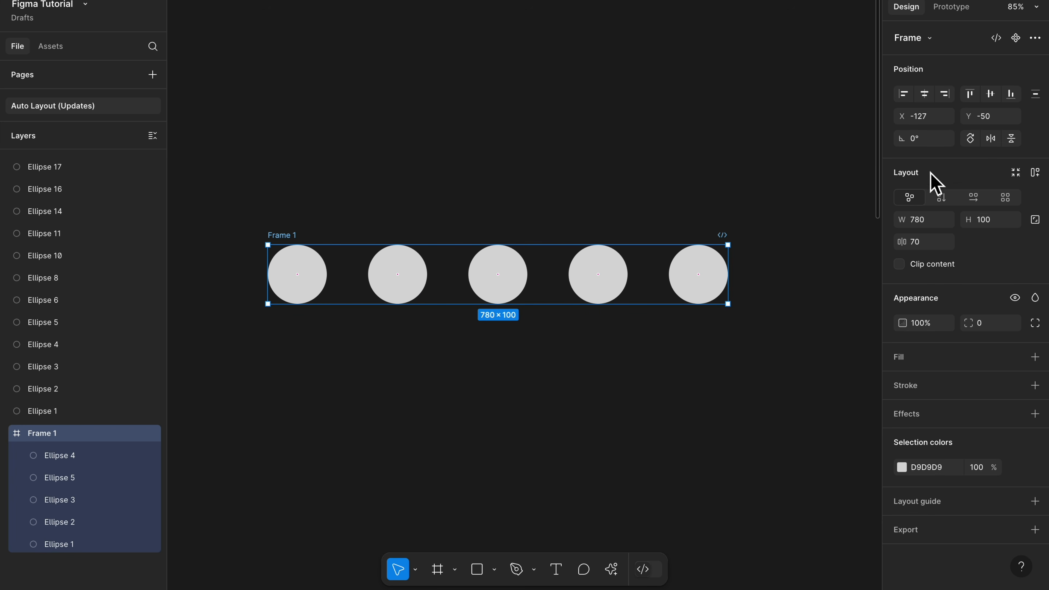
left_click(1042, 174)
left_click(1043, 174)
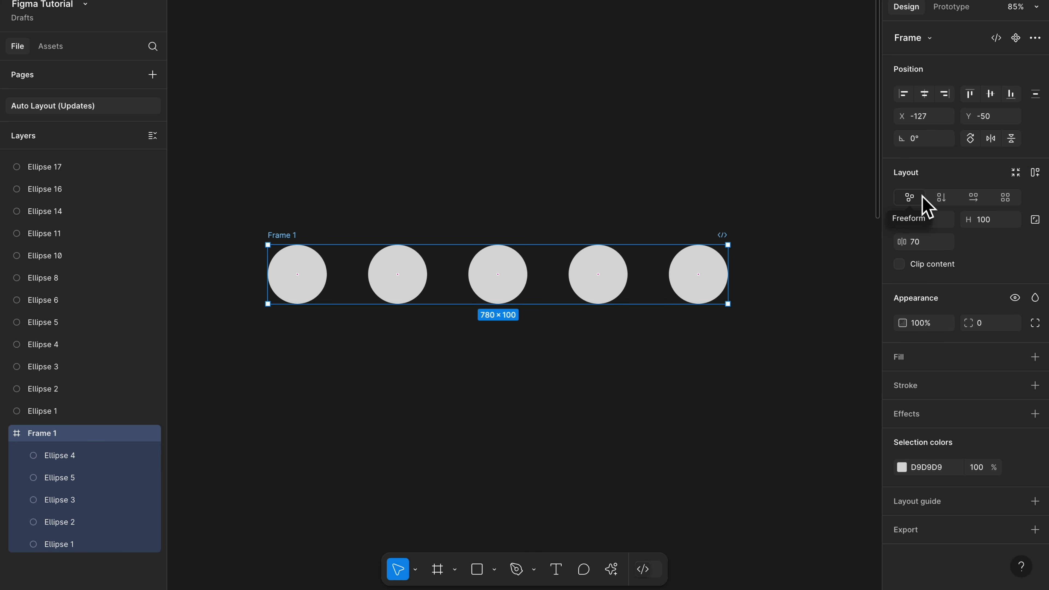
Step: Try the Vertical, Horizontal and Grid flows on Frame 1, and return it to Freeform
left_click(943, 199)
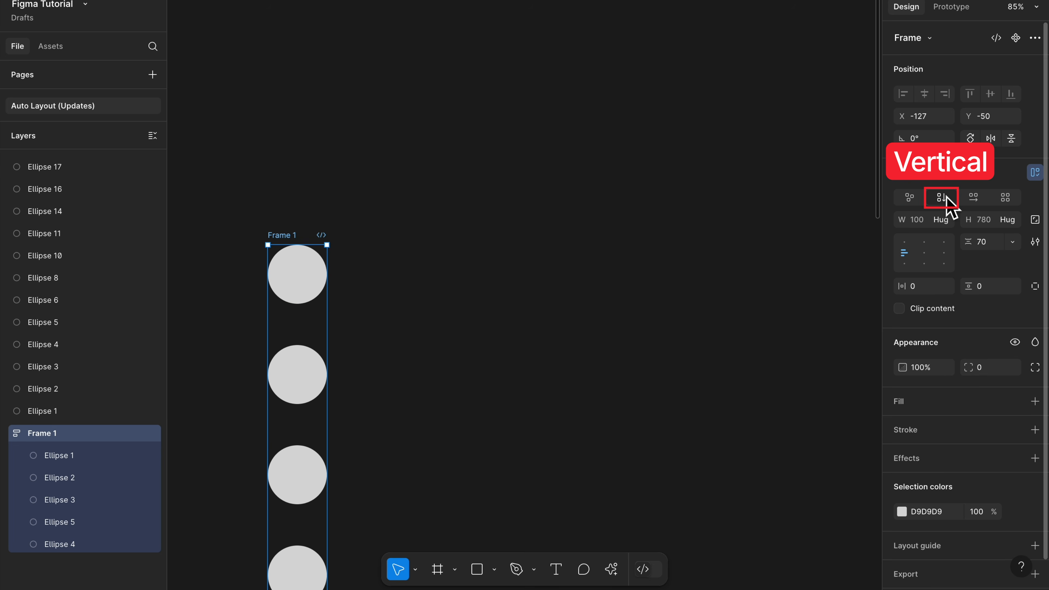
left_click(974, 197)
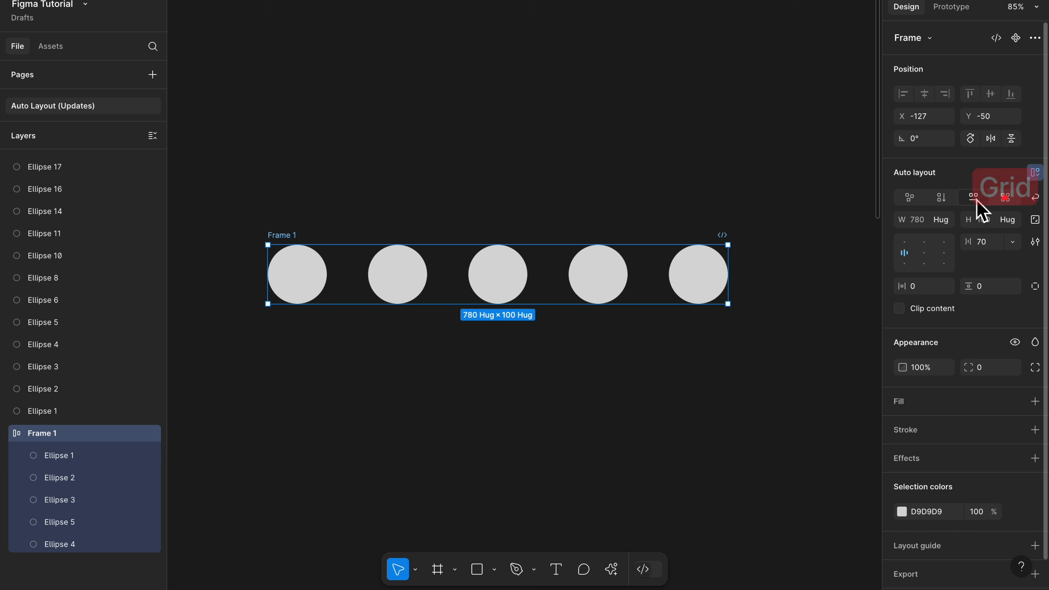
left_click(1006, 199)
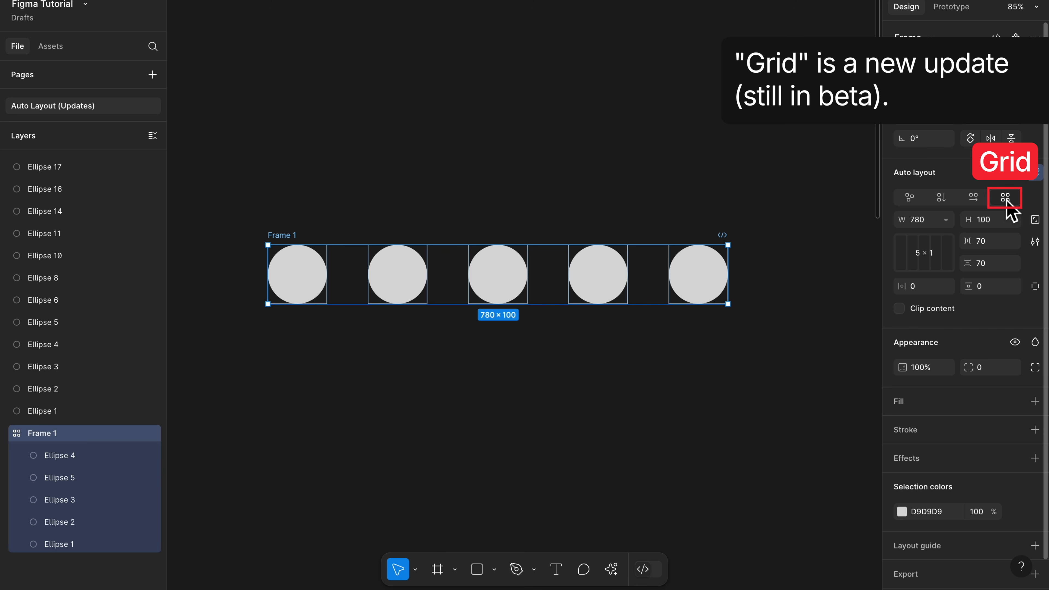
left_click(910, 198)
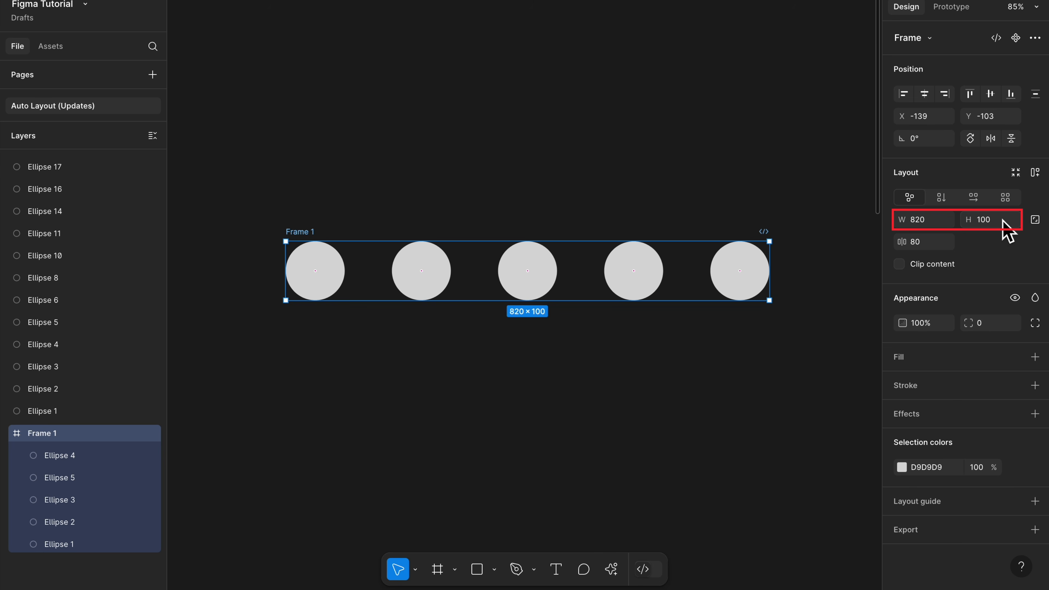
Step: Set Frame 1's width to 1000 and its height to 200
left_click(937, 225)
type("1000")
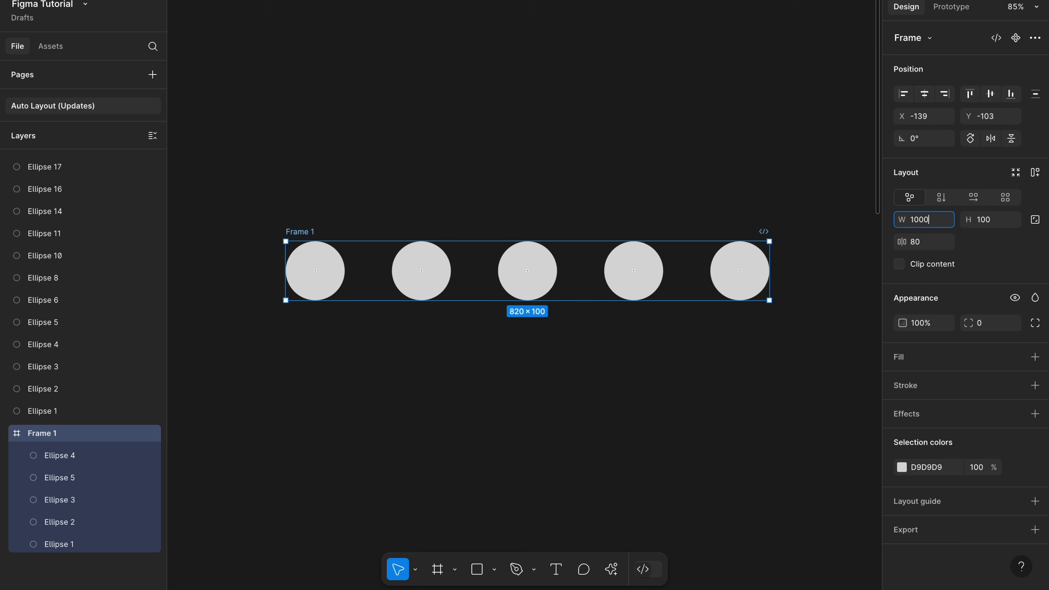
key("Tab")
type("200")
key("Return")
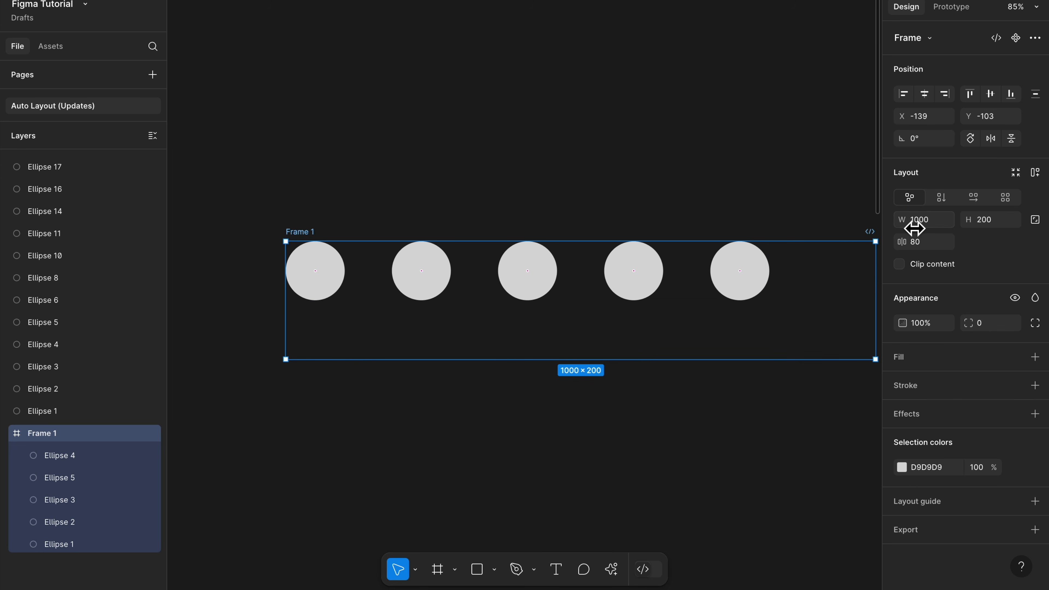
Step: Shrink Frame 1 interactively to 820 × 100 so its edges meet the circles
mouse_move(903, 219)
left_mouse_down()
mouse_move(876, 223)
mouse_move(908, 225)
left_mouse_up()
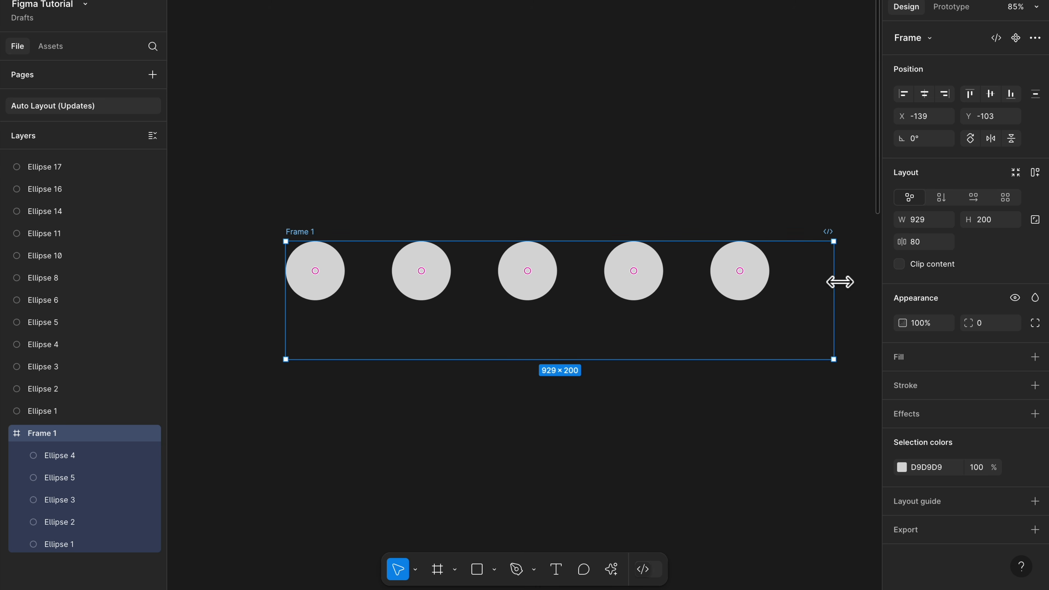
left_click_drag(839, 282, 780, 282)
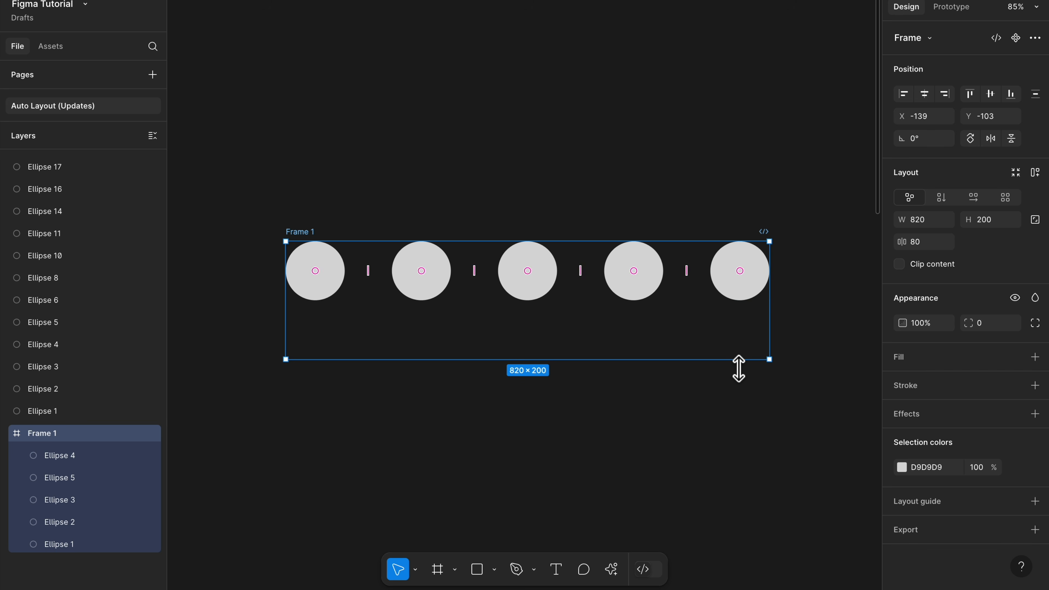
left_click_drag(739, 360, 740, 309)
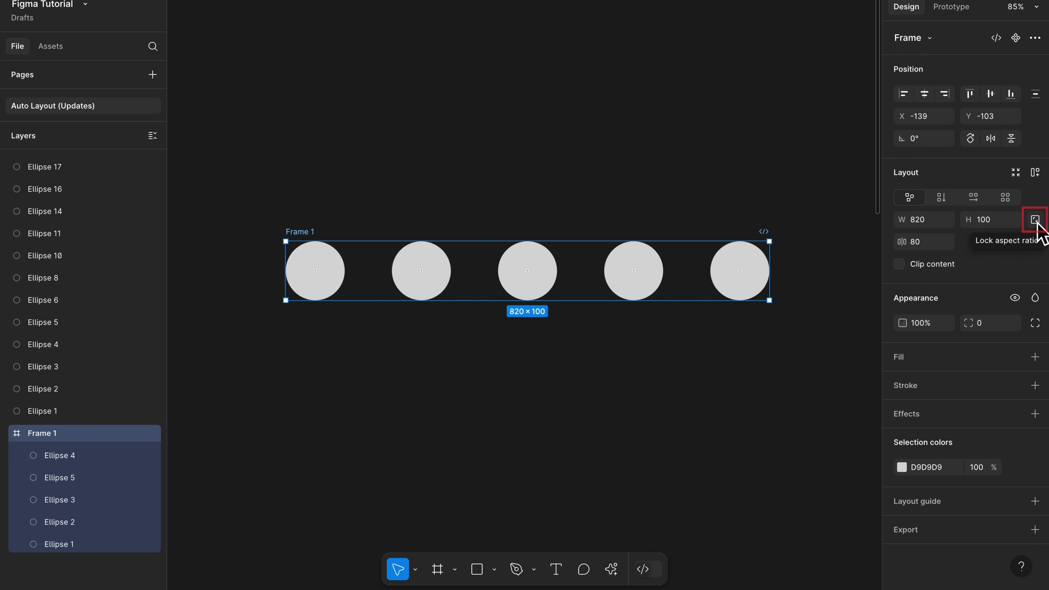
Step: Try resizing Frame 1 with its aspect ratio locked, and unlock the ratio again
left_click(1037, 222)
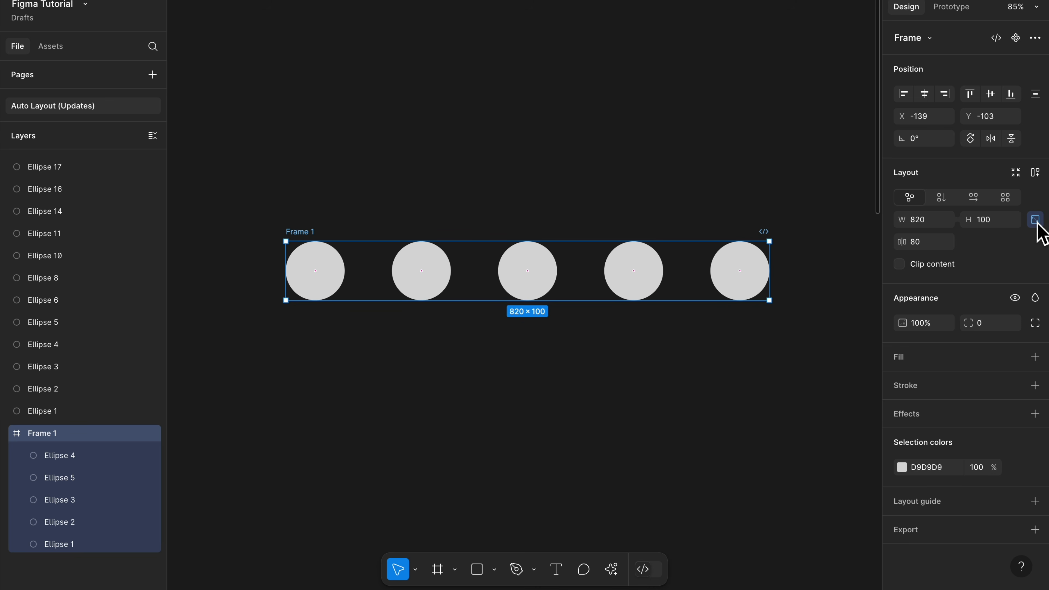
mouse_move(780, 281)
left_mouse_down()
mouse_move(861, 282)
mouse_move(782, 281)
left_mouse_up()
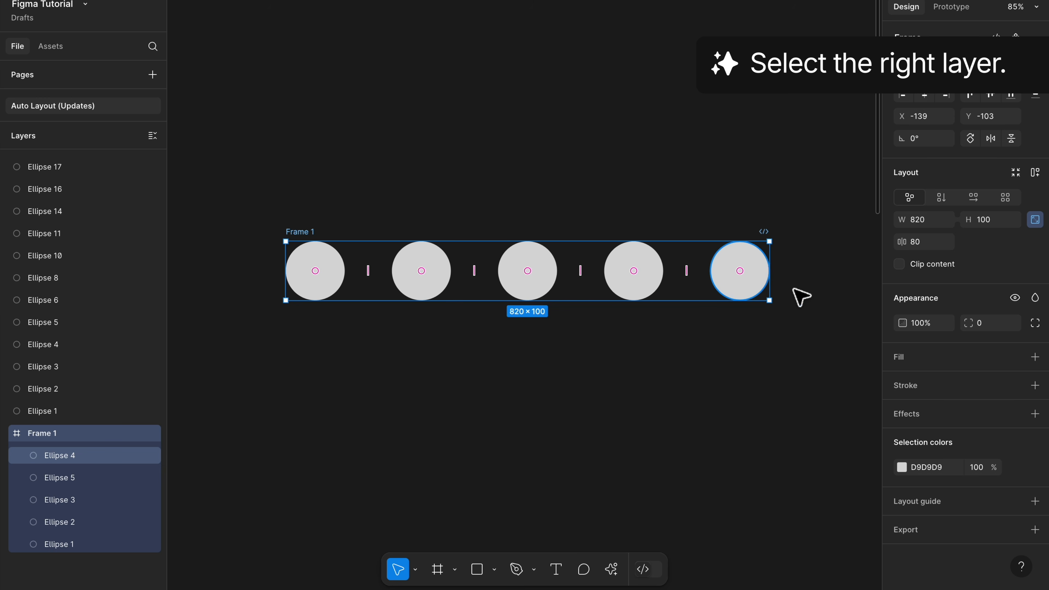
left_click(1035, 224)
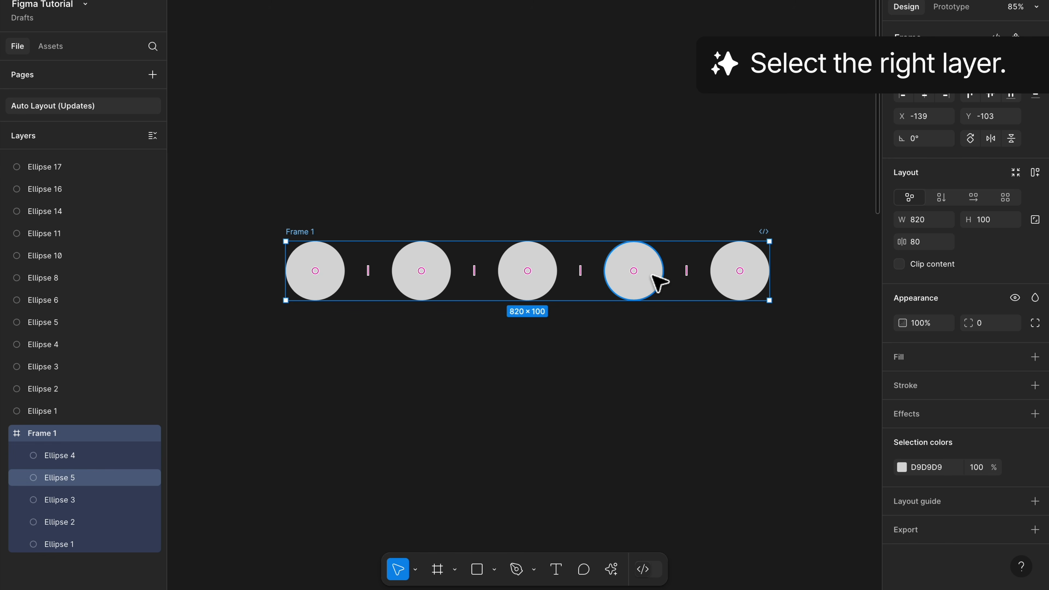
Step: Lock the fourth circle's aspect ratio and try scaling it from its corner, comparing with the unlocked fifth circle
left_click(653, 275)
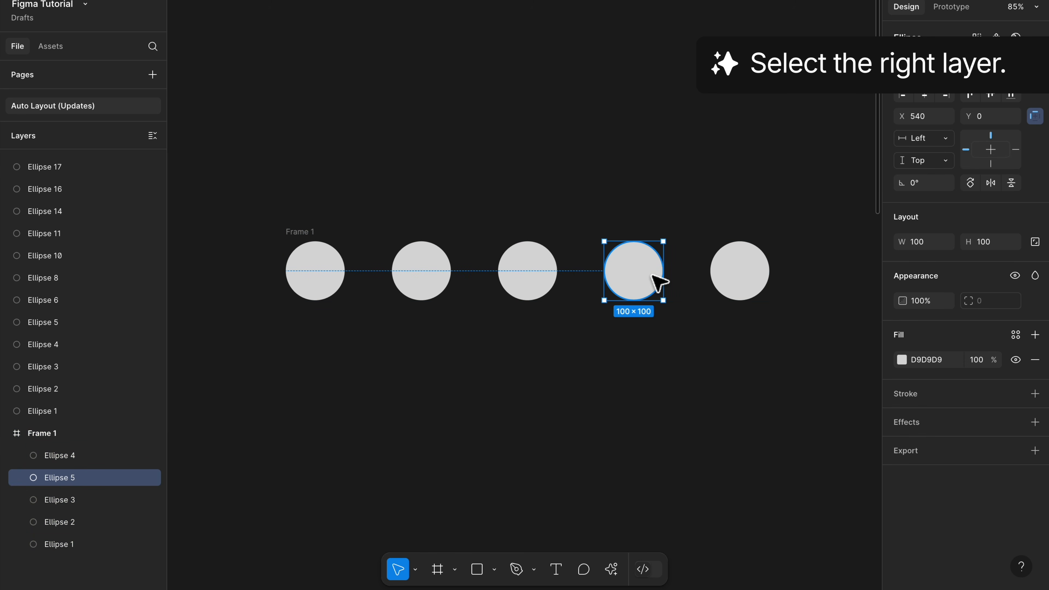
left_click(1034, 241)
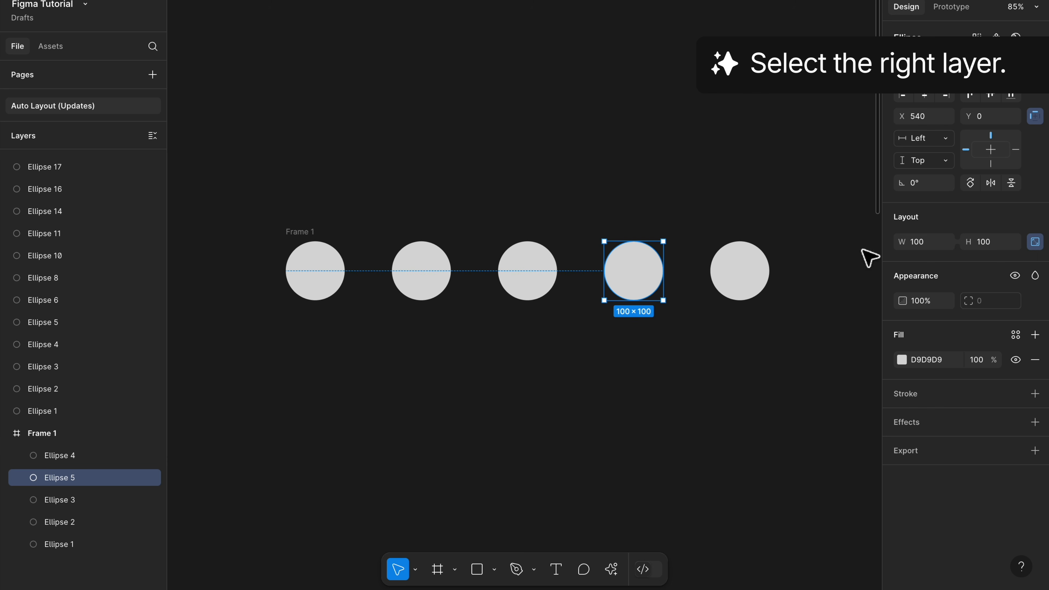
mouse_move(673, 307)
left_mouse_down()
mouse_move(660, 297)
mouse_move(675, 310)
left_mouse_up()
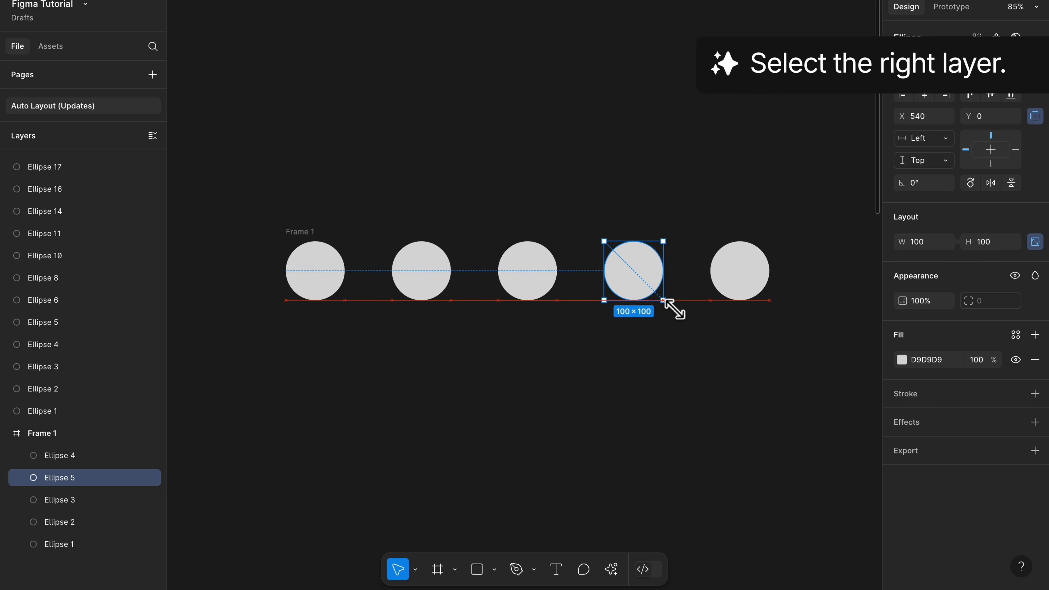
left_click(749, 281)
left_click_drag(785, 312, 759, 329)
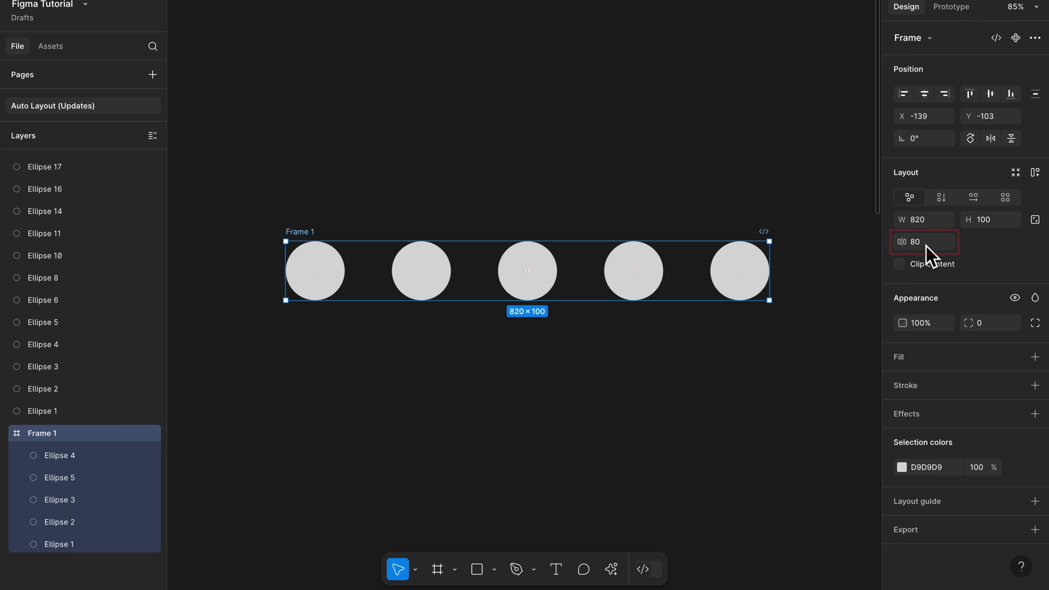
Step: Set the spacing between Frame 1's circles to 60, and increase it gradually to 74
left_click(927, 251)
type("60")
key("Return")
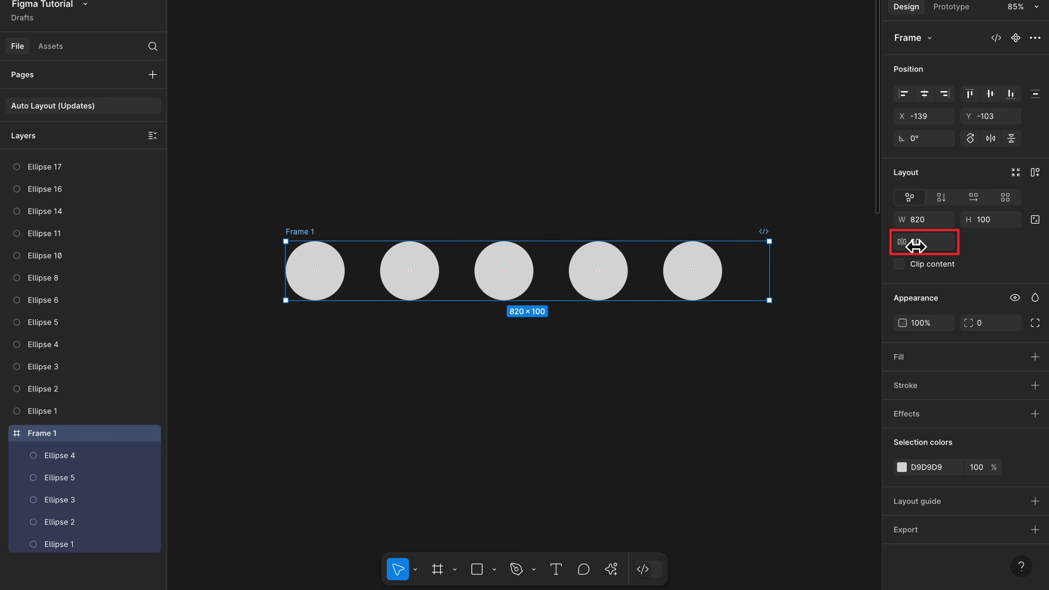
left_click_drag(917, 246, 926, 245)
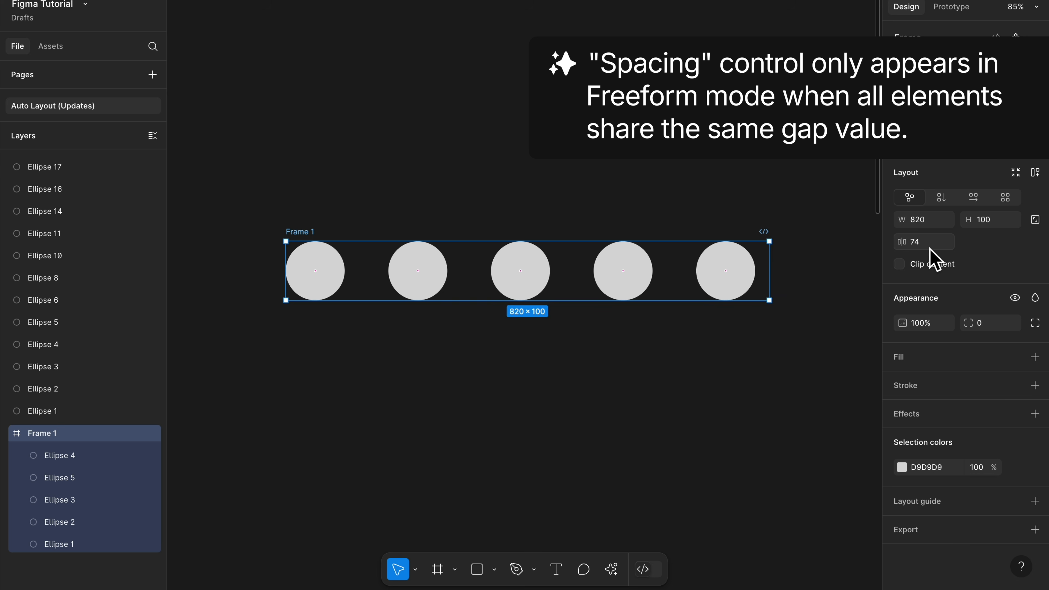
Step: Enable Clip content on Frame 1 and try narrowing the frame past its last circle
left_click(902, 266)
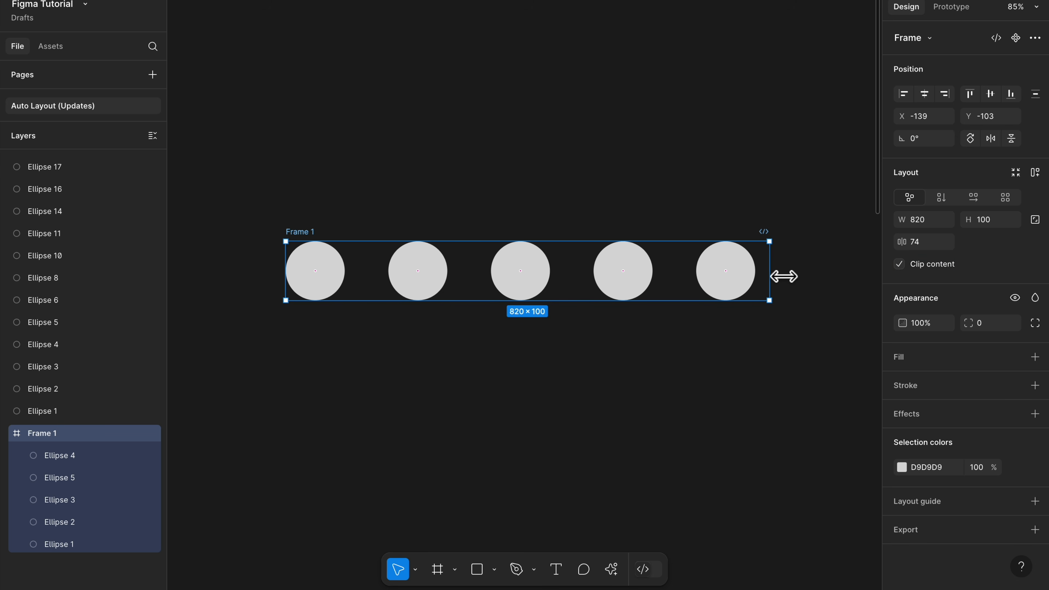
mouse_move(771, 277)
left_mouse_down()
mouse_move(637, 277)
mouse_move(761, 276)
left_mouse_up()
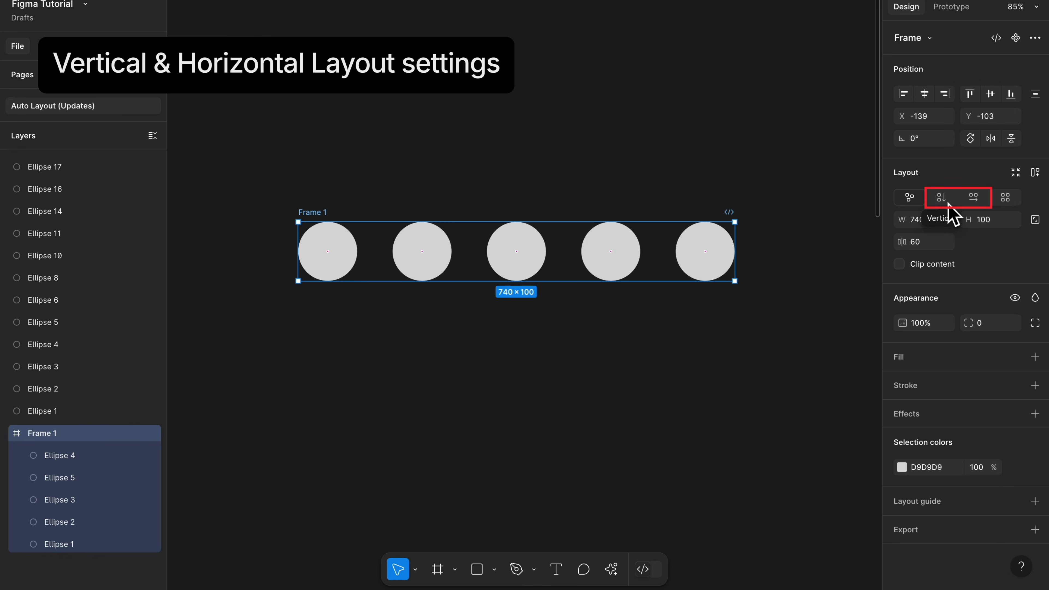
Step: Apply Vertical auto layout to Frame 1, and switch its flow to Horizontal
left_click(942, 198)
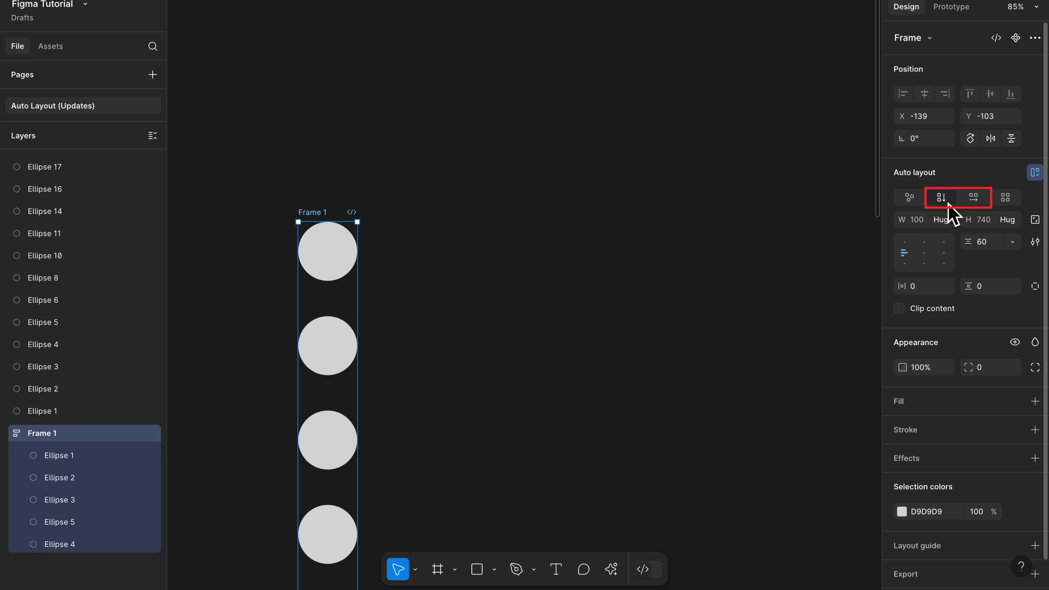
left_click(980, 202)
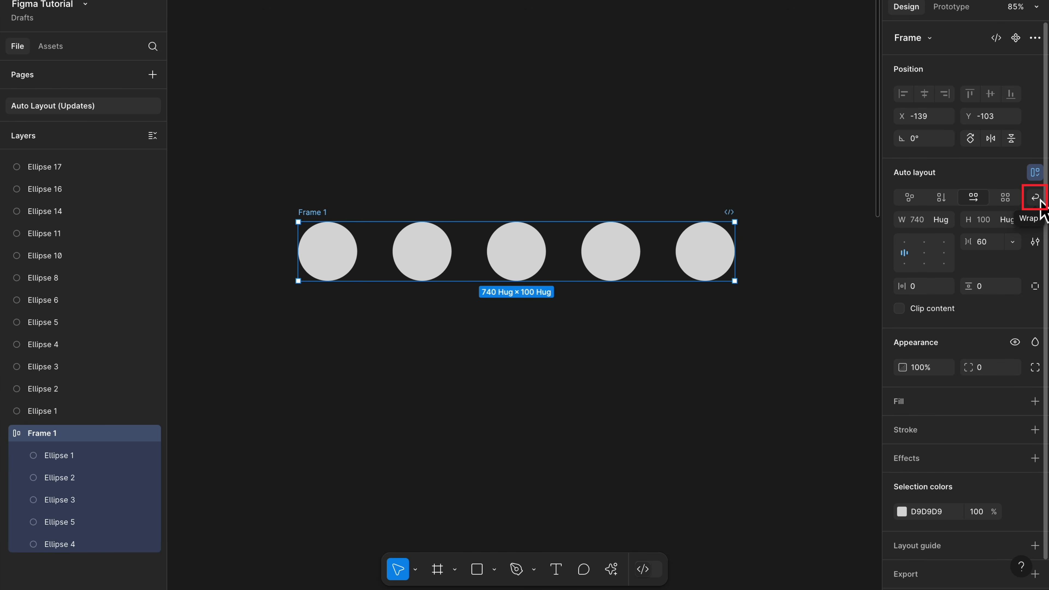
Step: Try the Wrap option on Frame 1 by resizing its width, and turn Wrap off again
left_click(1037, 200)
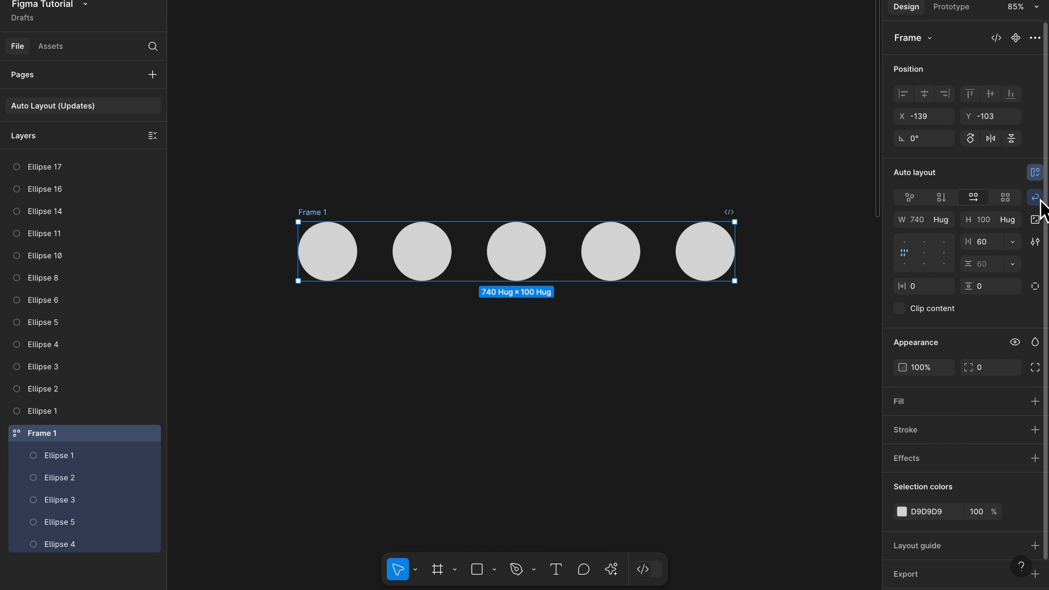
mouse_move(747, 261)
left_mouse_down()
mouse_move(536, 265)
mouse_move(747, 260)
left_mouse_up()
left_click(1036, 198)
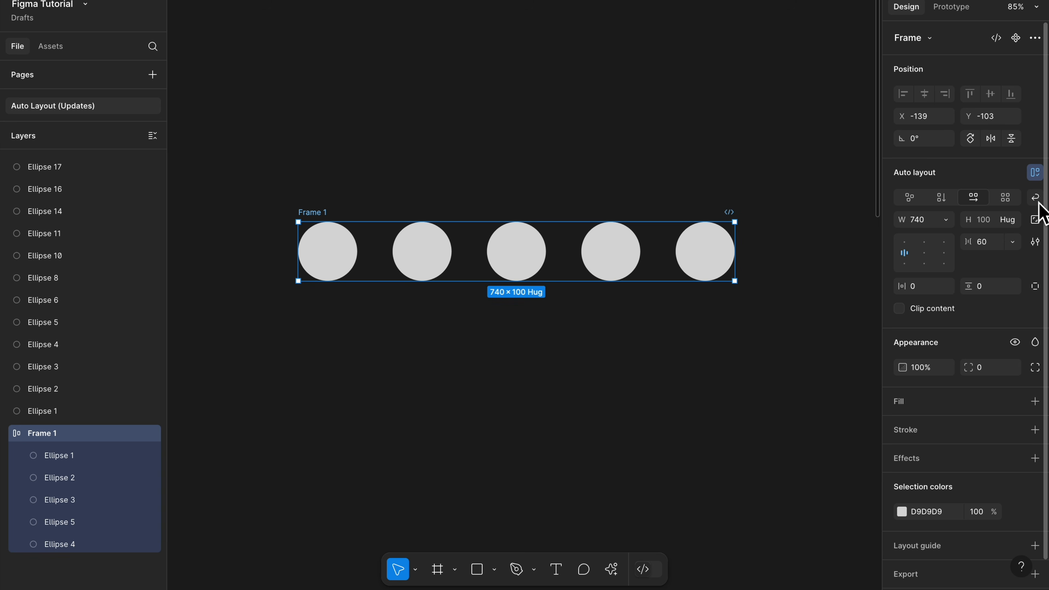
Step: Change Frame 1's width sizing from fixed to Hug contents
left_click(947, 223)
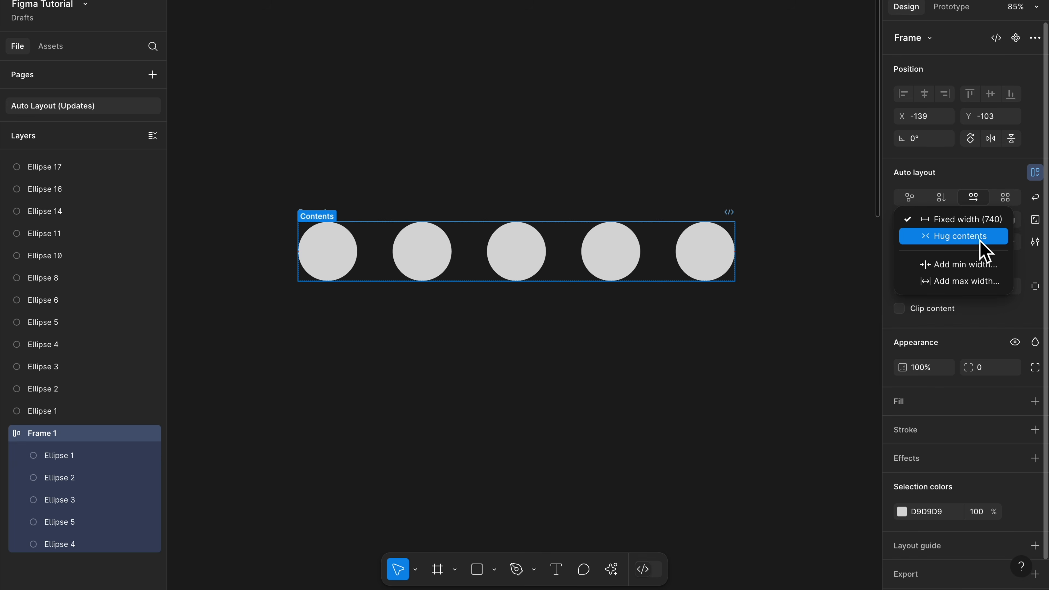
left_click(985, 247)
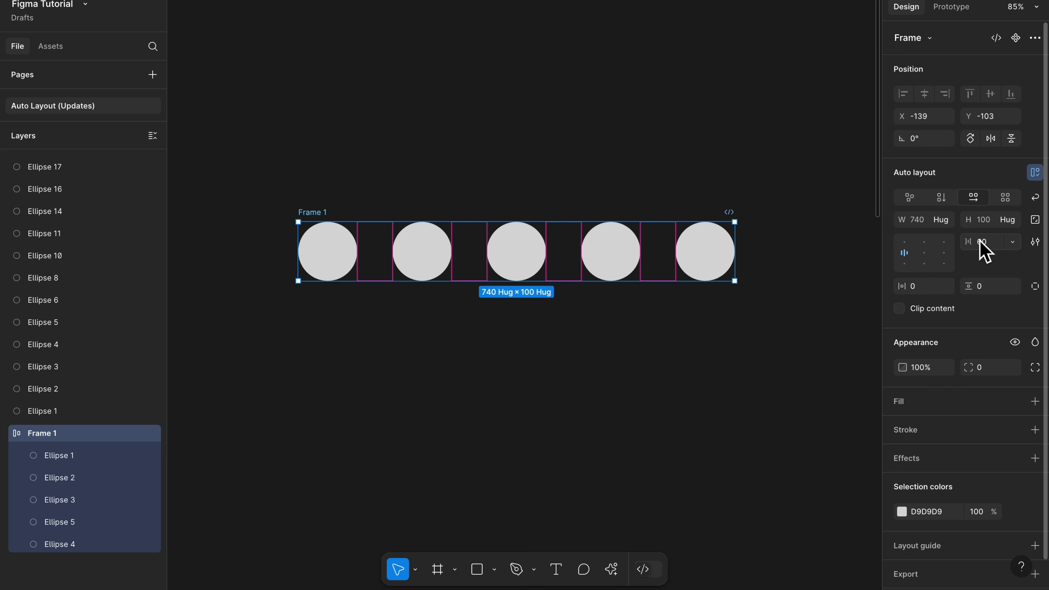
Step: Duplicate the fourth circle inside Frame 1 to test the hug sizing, and delete the copy
left_click(623, 257)
key("ctrl+d")
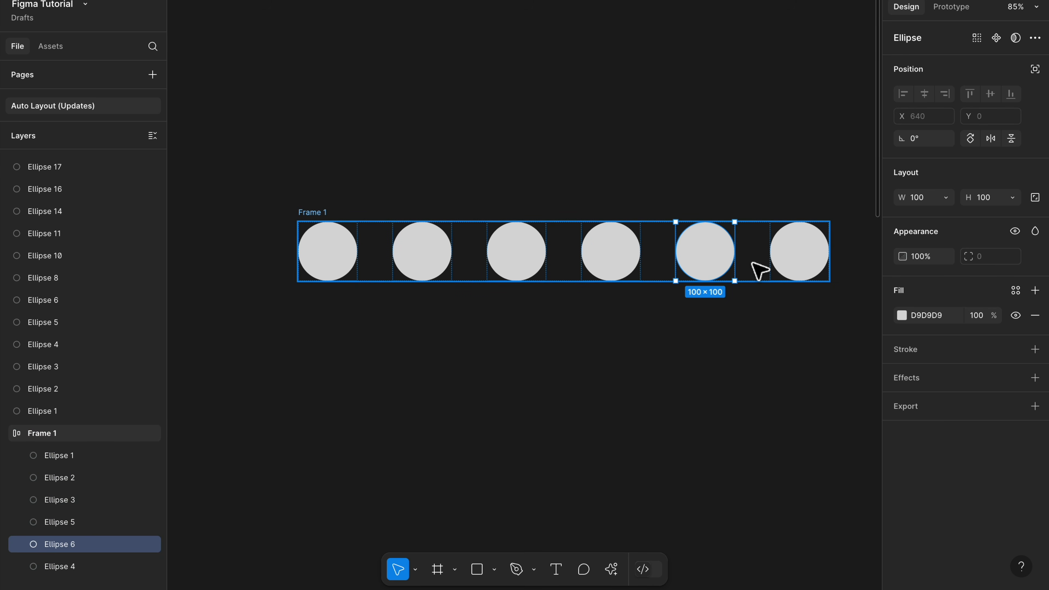
key("Delete")
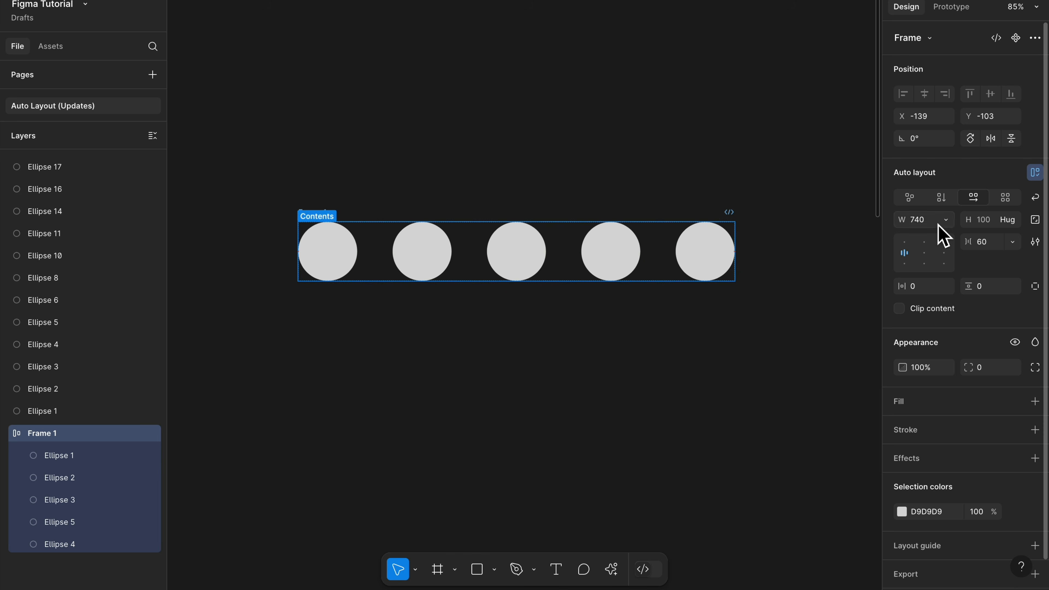
Step: Add a max width of 750 to Frame 1, and test it with a duplicate of the fourth circle and Clip content
left_click(946, 220)
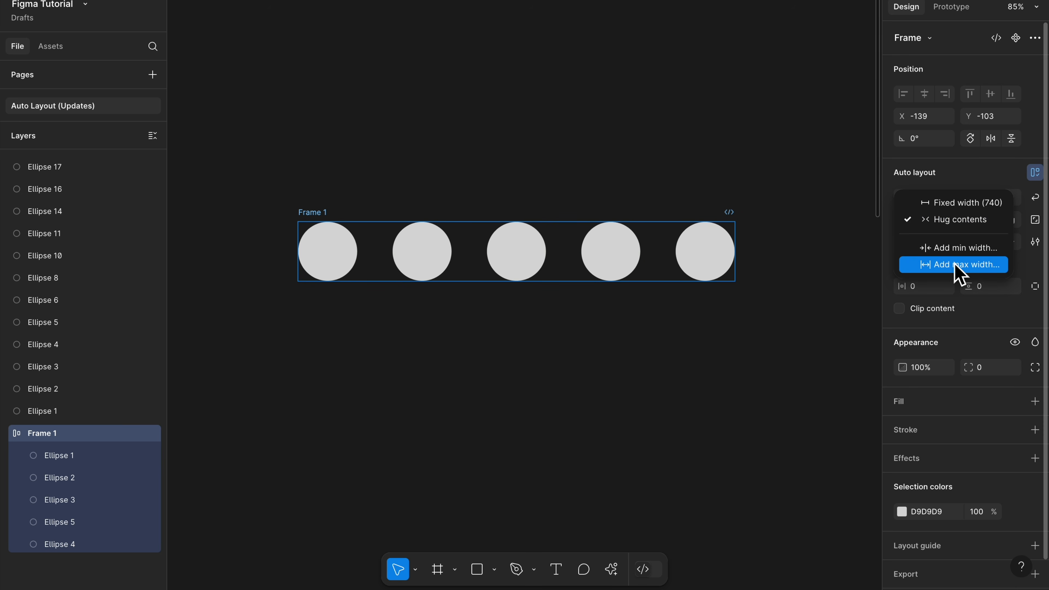
left_click(959, 265)
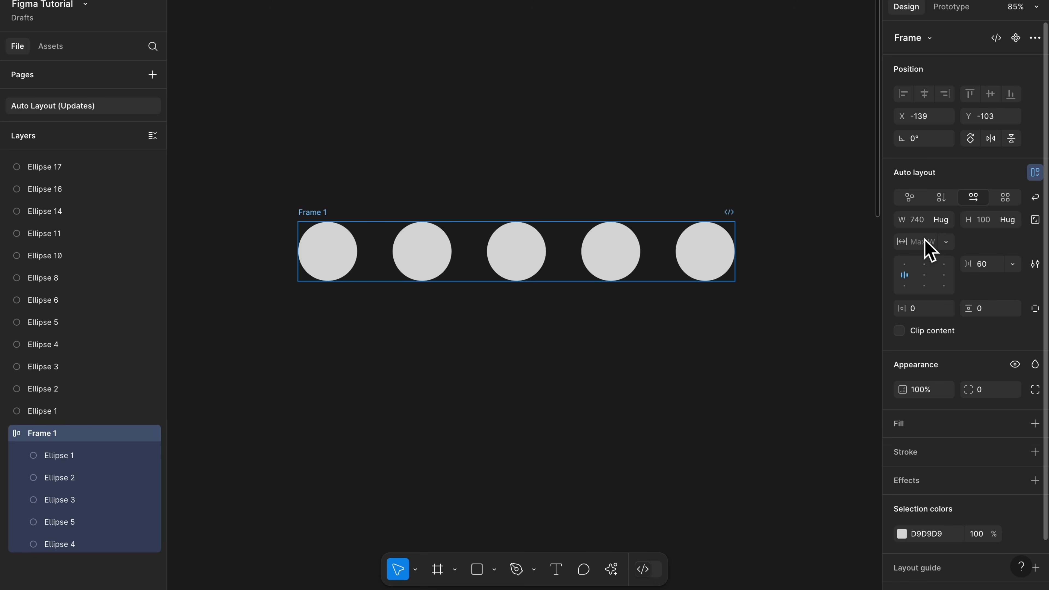
left_click(629, 274)
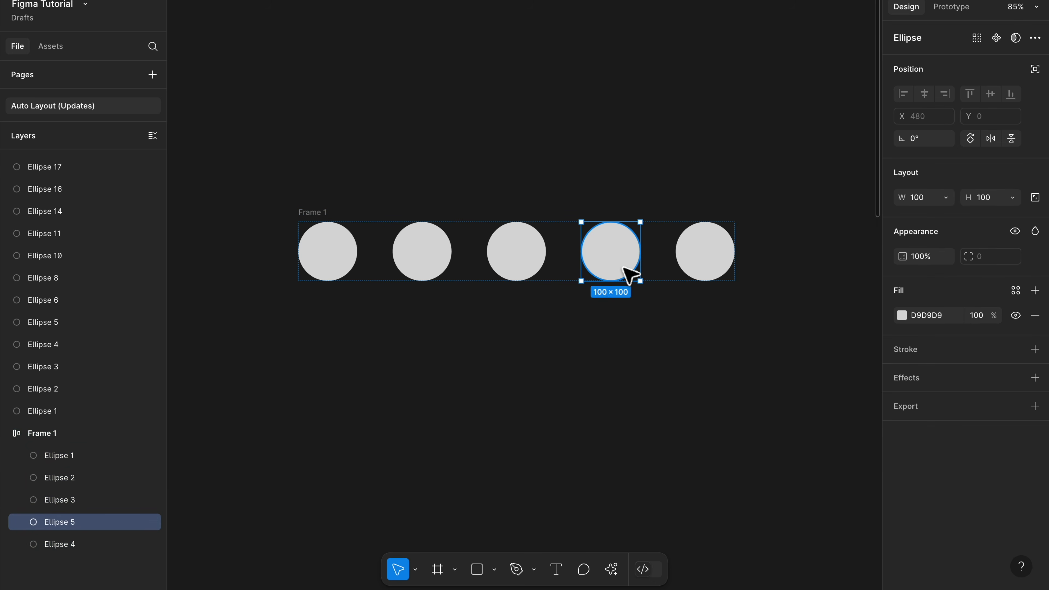
key("ctrl+d")
key("shift+Return")
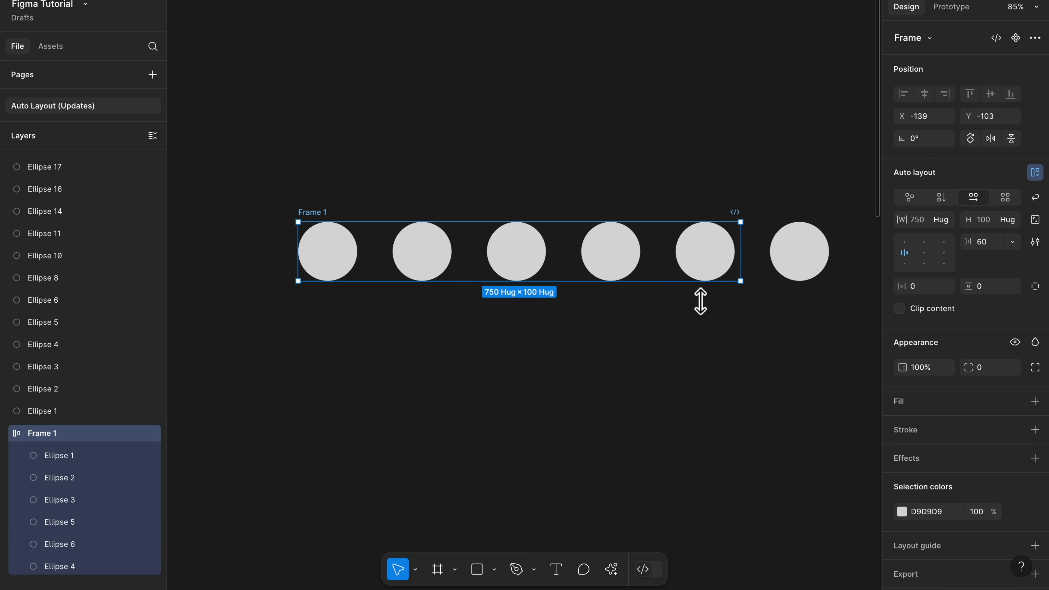
left_click(904, 311)
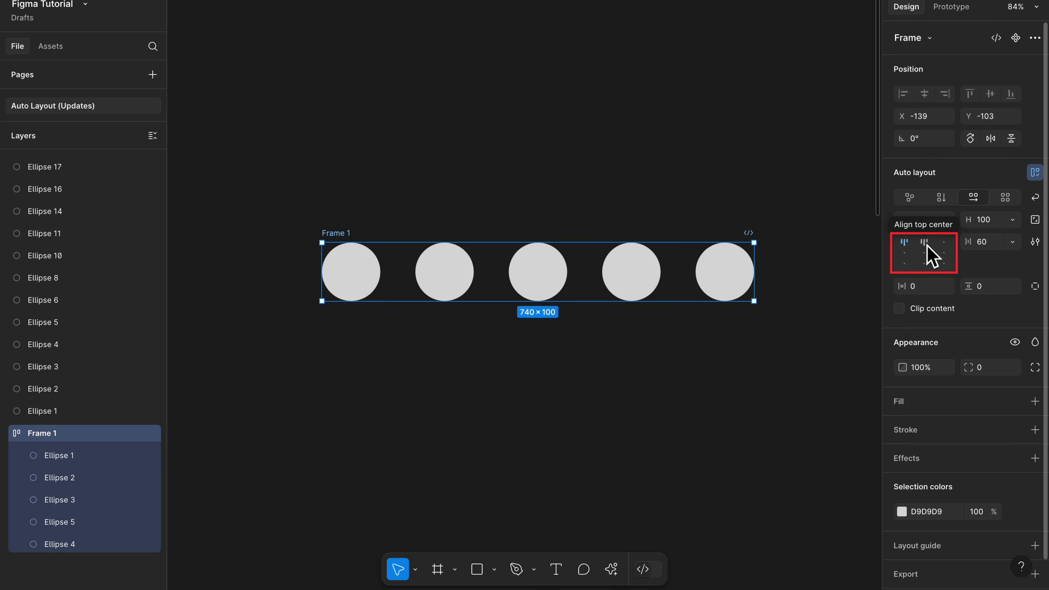
Step: Enlarge Frame 1 to about 826 × 375 and try the left, right and bottom alignments, finishing with the circles centered
left_click(925, 253)
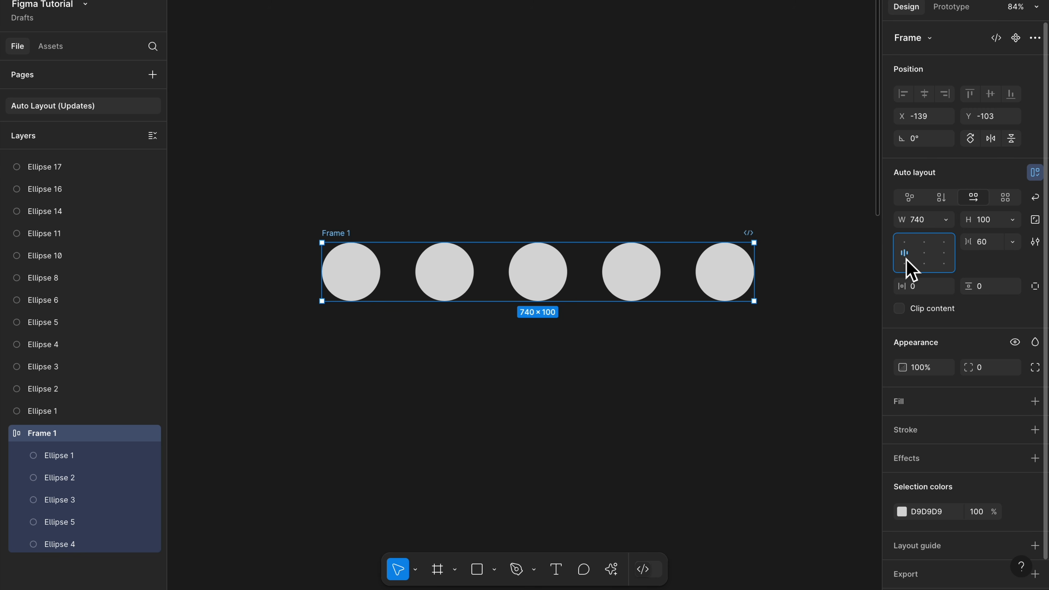
left_click_drag(763, 303, 816, 473)
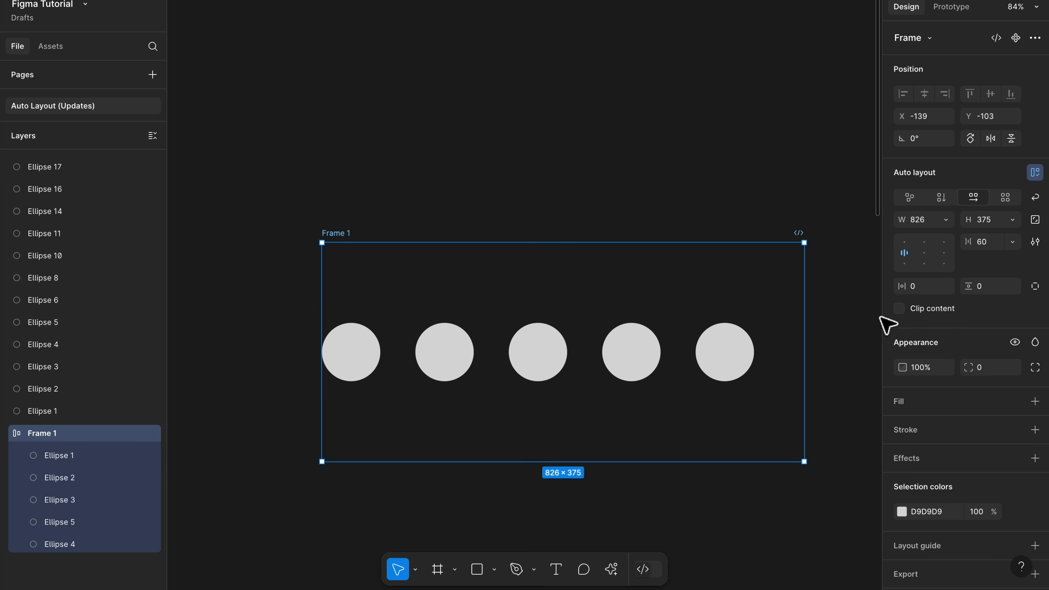
left_click(925, 254)
left_click(943, 254)
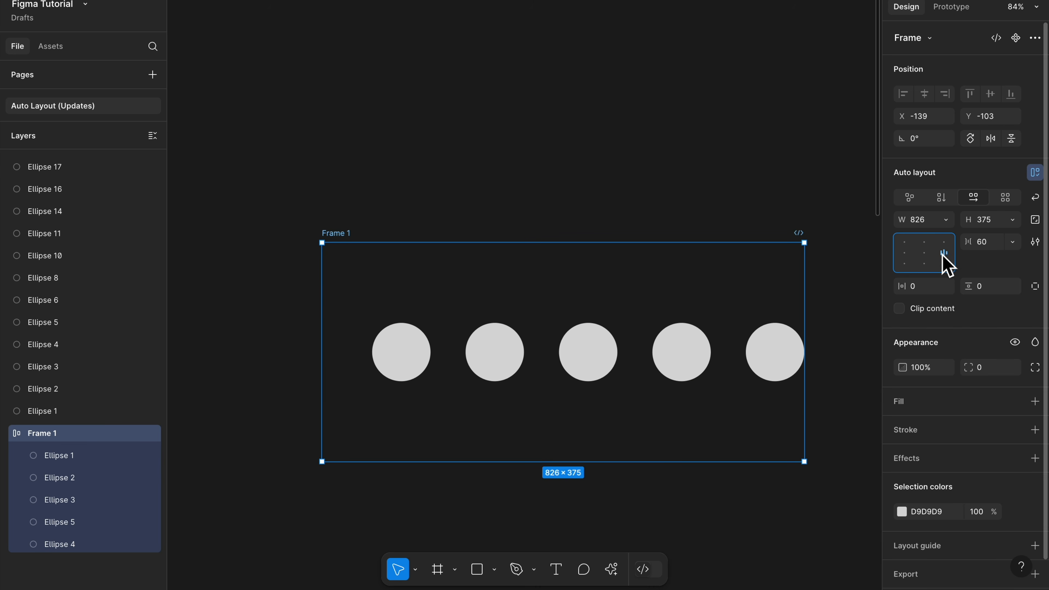
left_click(944, 265)
left_click(925, 265)
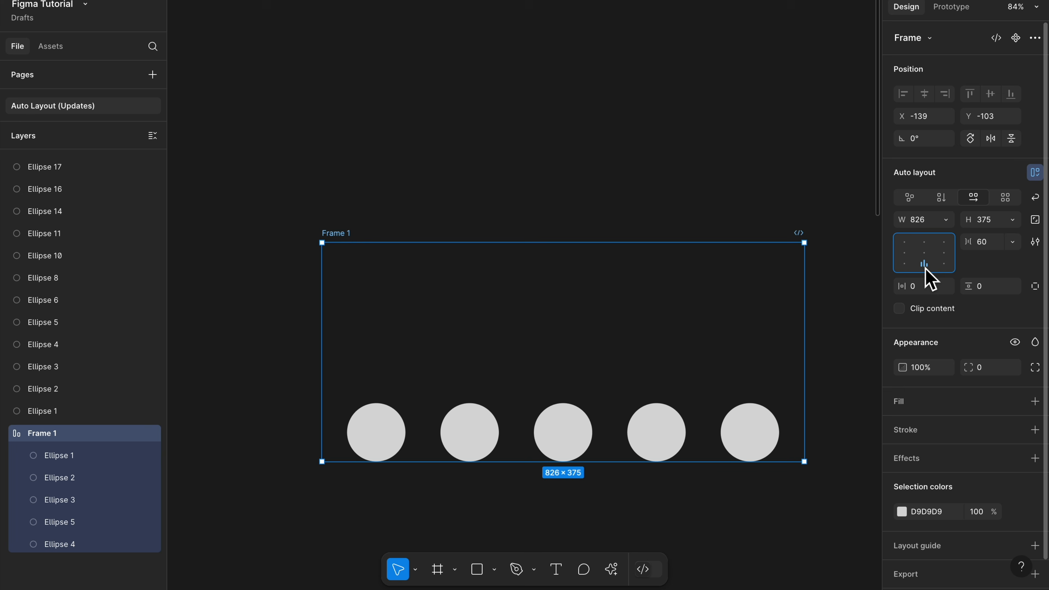
left_click(925, 254)
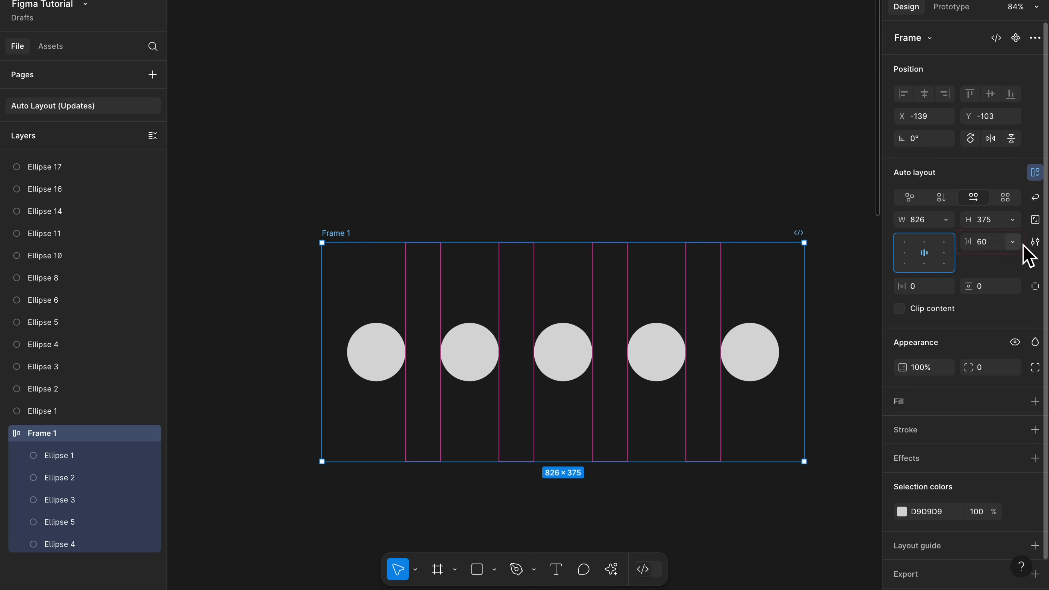
Step: Set the gap between Frame 1's circles to Auto, and resize the frame to about 948 × 353
left_click(1013, 242)
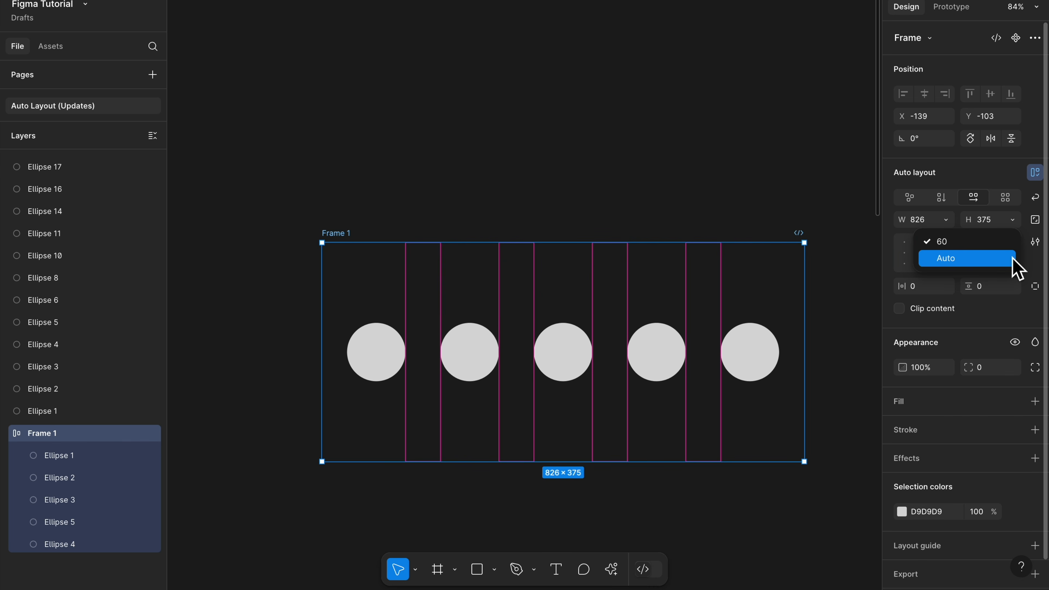
left_click(1008, 258)
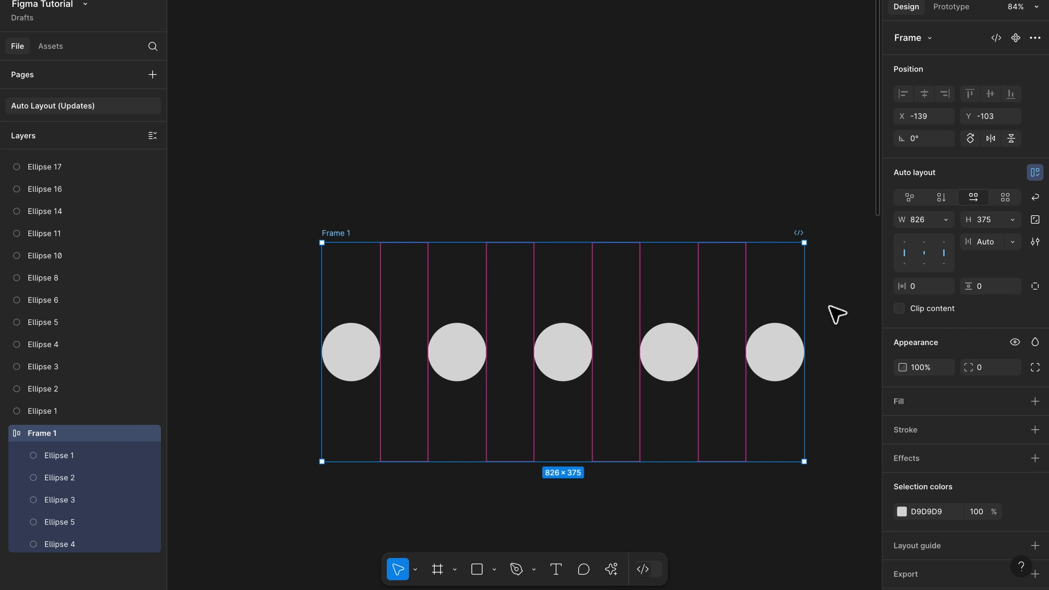
scroll(831, 316, "right", 4)
scroll(832, 317, "down", 2)
left_click_drag(728, 417, 799, 407)
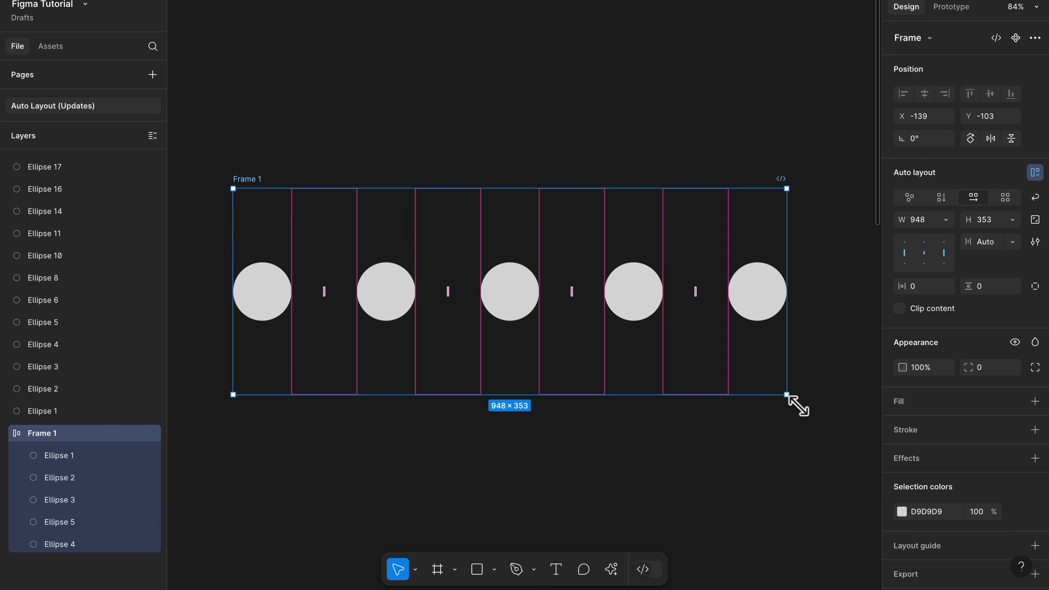
Step: Set Frame 1's horizontal padding to 20 and its vertical padding to 60
left_click(926, 292)
type("20")
key("Return")
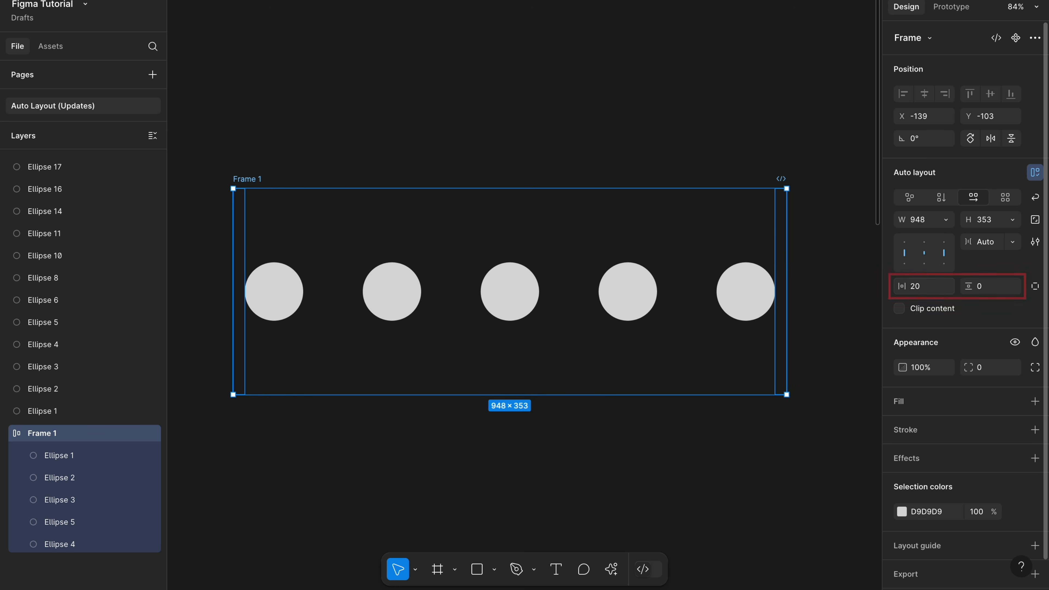
left_click(989, 289)
type("60")
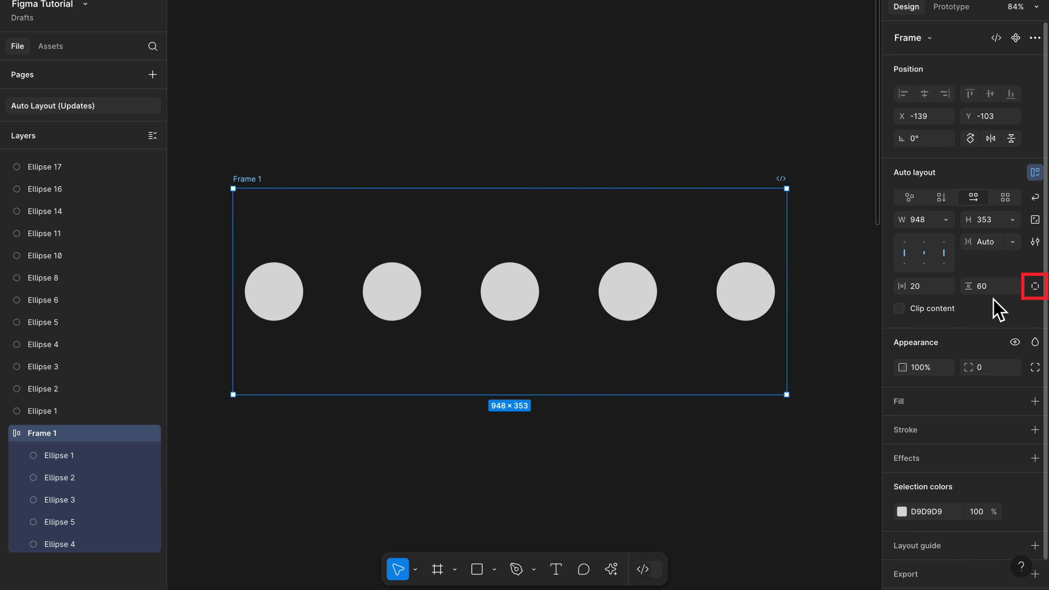
Step: Switch Frame 1 to individual padding, and set the right and bottom padding to 0
left_click(1036, 287)
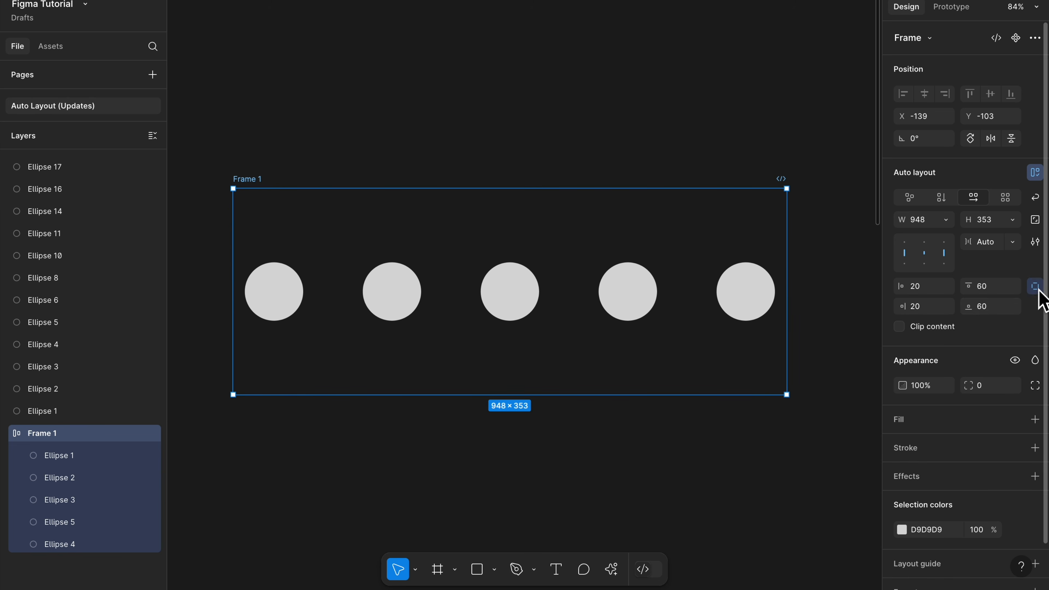
left_click(938, 306)
type("0")
key("Return")
left_click(995, 308)
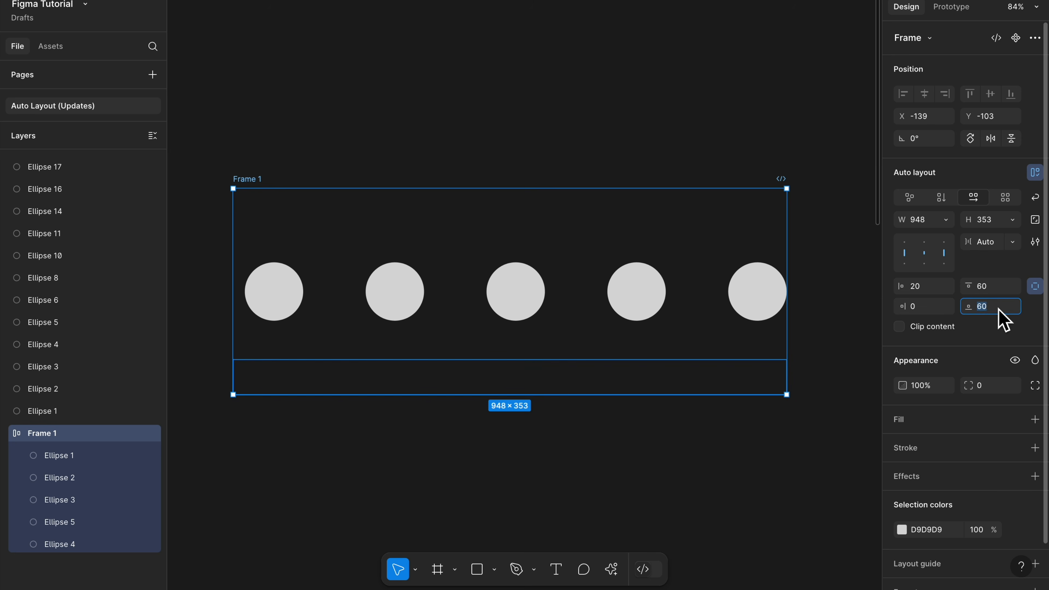
type("0")
key("Return")
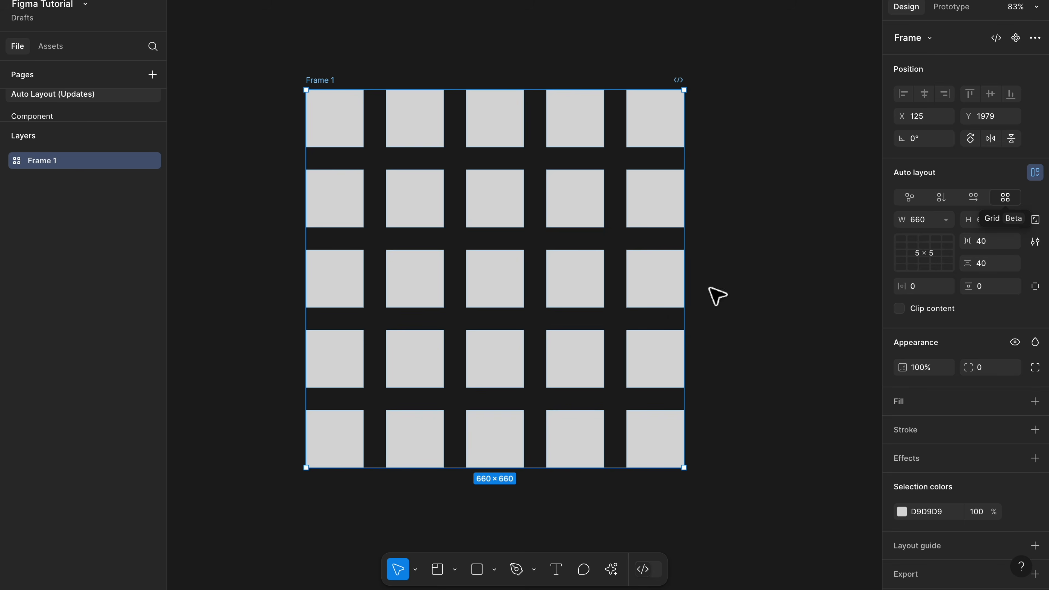
Step: Delete the fourth square in the grid's third row, and stretch the third square across the empty cell
left_click(570, 295)
key("Delete")
left_click(522, 290)
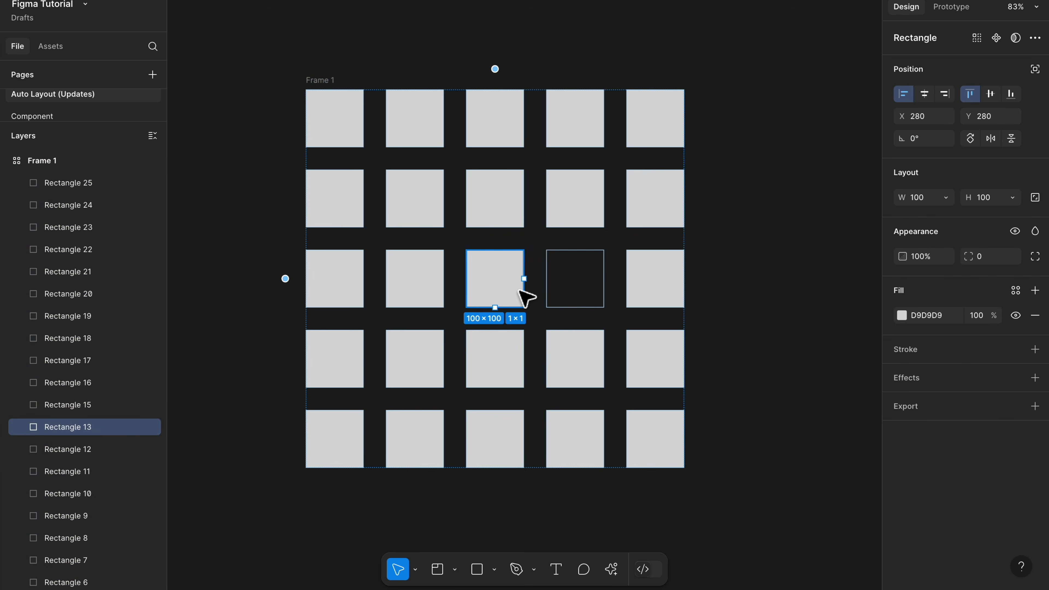
left_click_drag(537, 291, 604, 291)
Step: Delete the three squares adjoining the grid's top-left square, and extend that square to span 2 × 2 cells
left_click(401, 204)
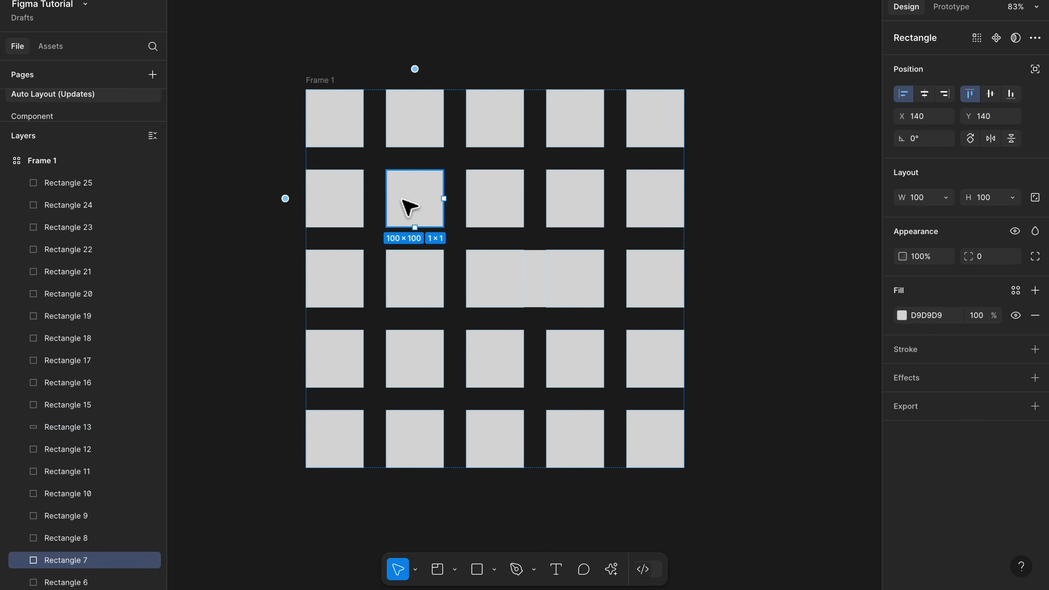
key("Delete")
left_click(358, 206)
key("Delete")
left_click(426, 134)
key("Delete")
left_click(350, 147)
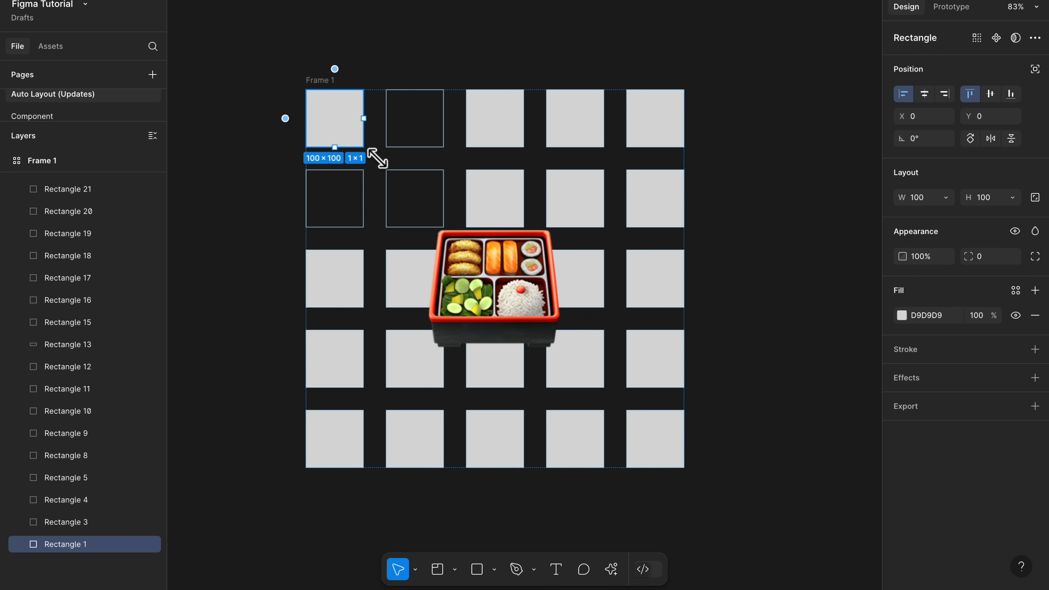
left_click_drag(364, 146, 444, 227)
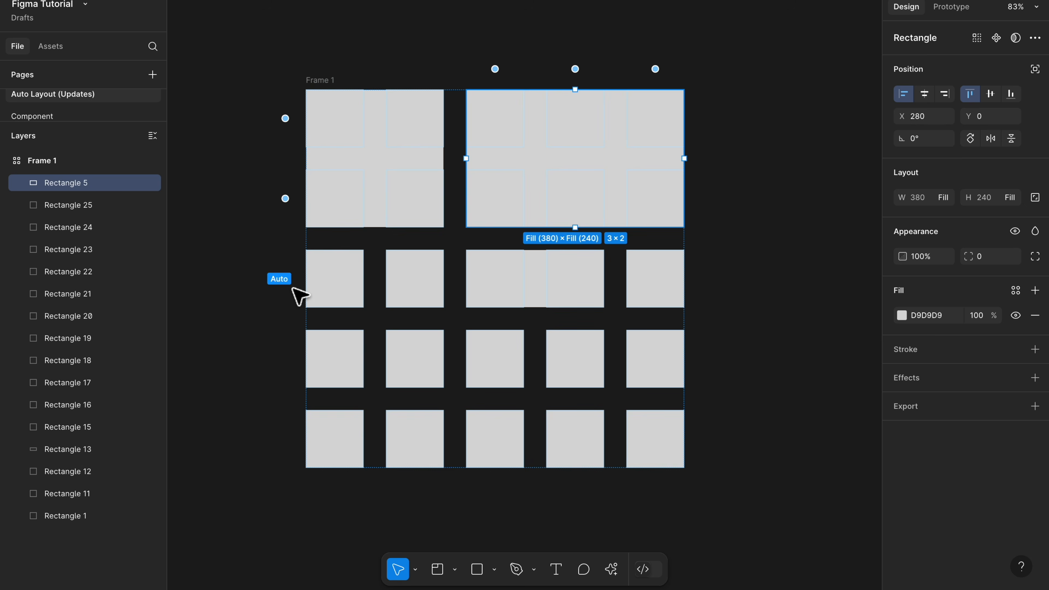
Step: Try changing the height of the grid's third row, and undo both changes
left_click(289, 285)
left_click_drag(348, 319, 344, 364)
key("ctrl+z")
left_click_drag(354, 322, 355, 304)
key("ctrl+z")
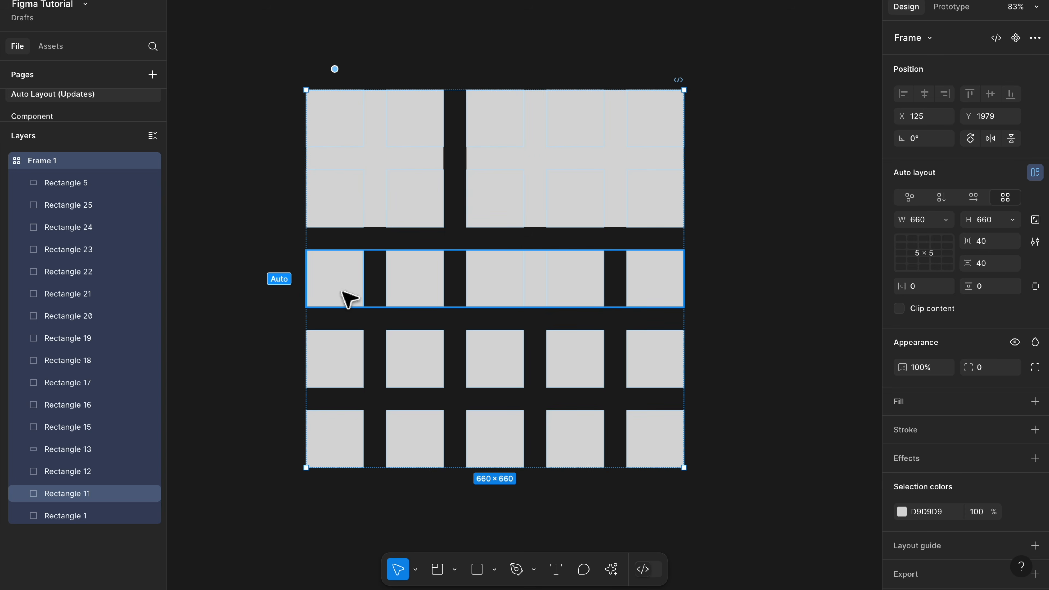
Step: Expand Frame 1's grid to 6 × 6, and set the width and height of all its rectangles to Fill container
left_click(908, 272)
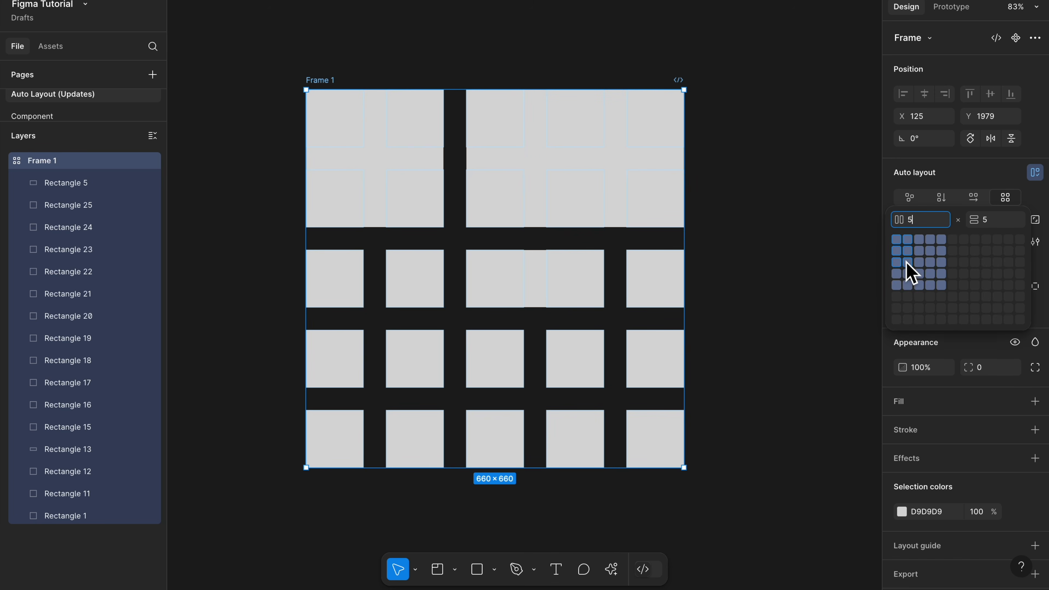
left_click(958, 299)
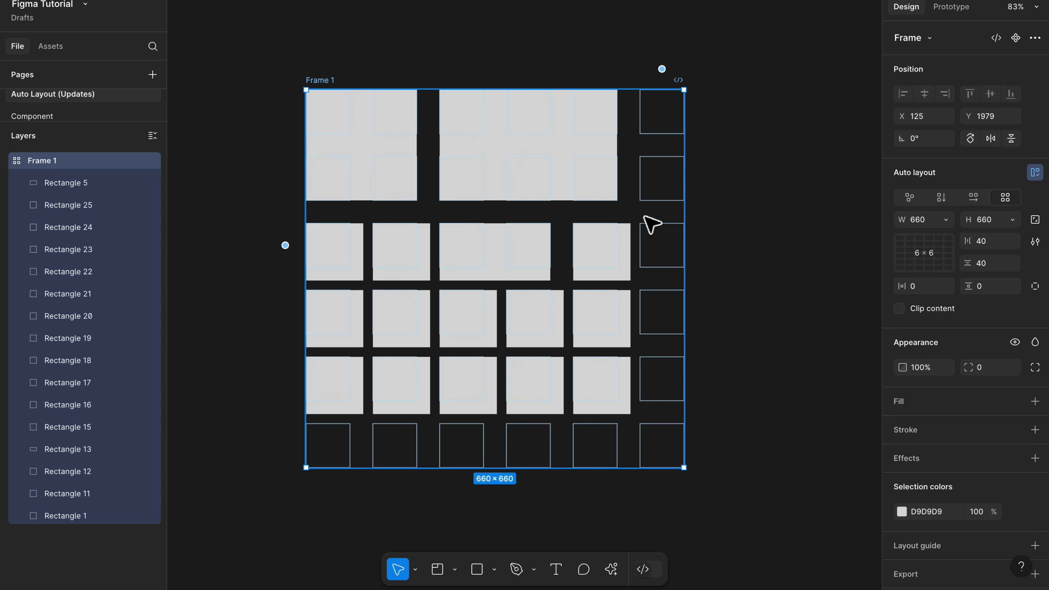
key("Return")
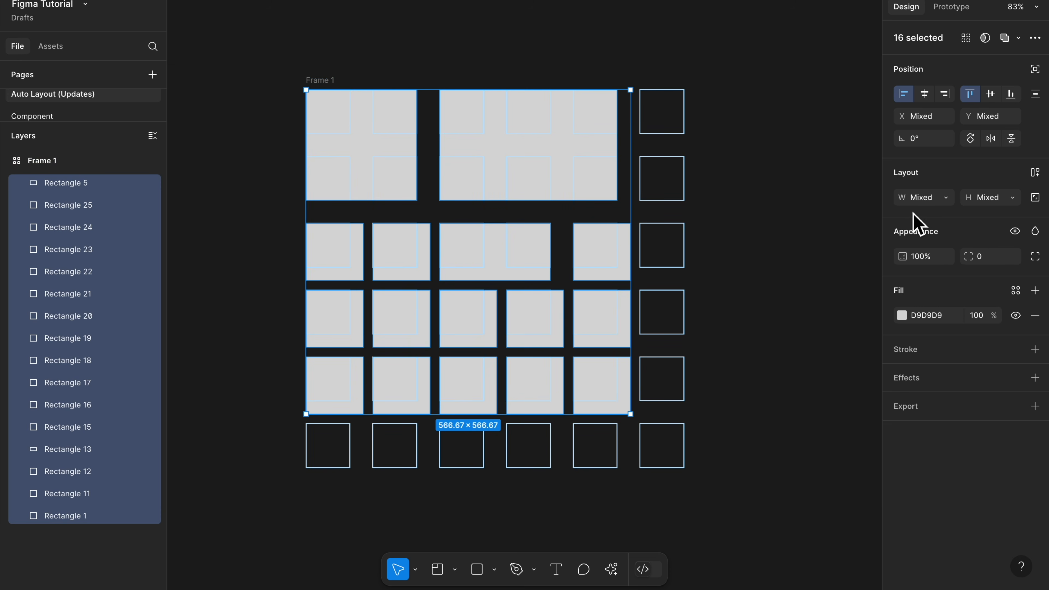
left_click(951, 200)
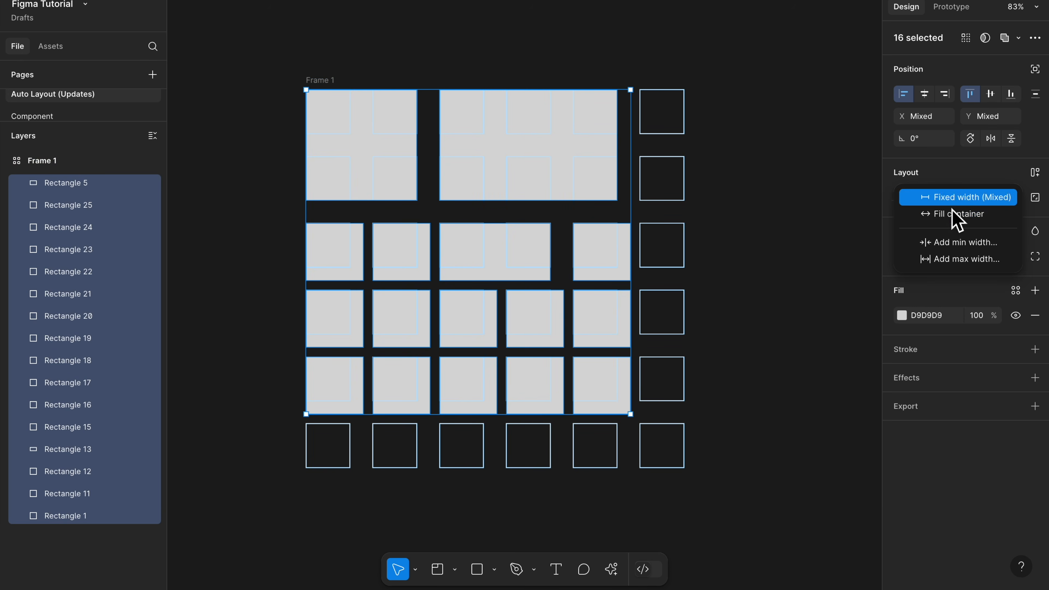
left_click(965, 221)
left_click(1006, 201)
left_click(1008, 215)
left_click(637, 326)
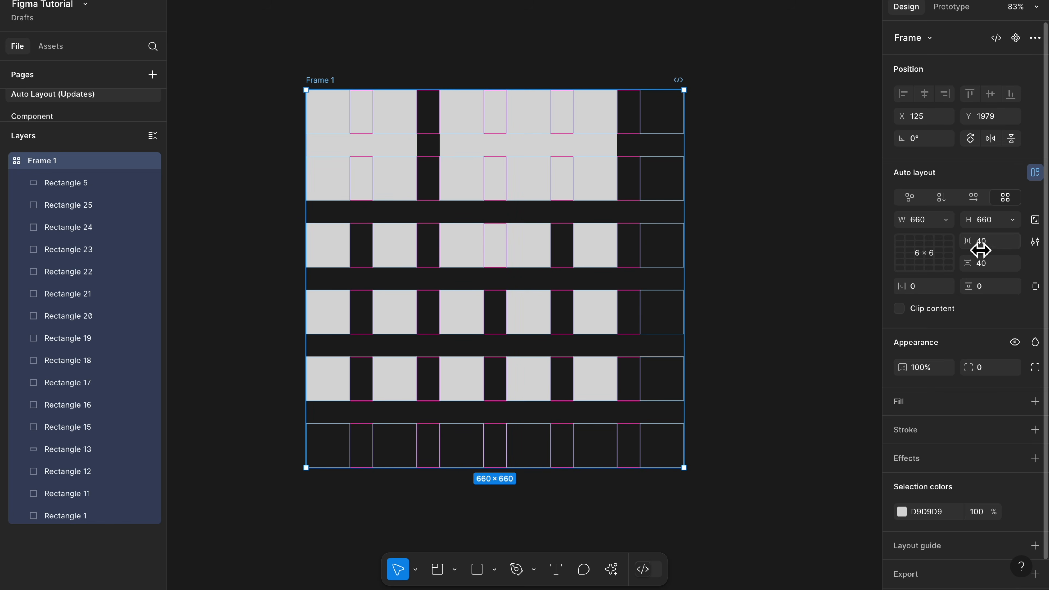
Step: Set the grid's horizontal and vertical gaps to 20
left_click(982, 247)
type("20")
key("Return")
left_click(989, 266)
type("20")
key("Return")
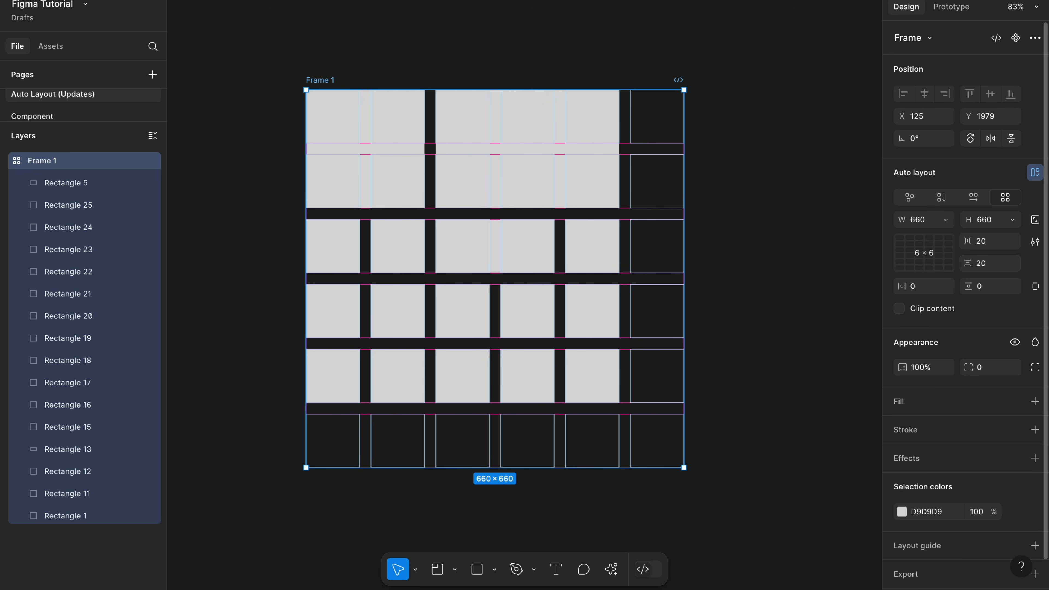
left_click(952, 267)
left_click(951, 295)
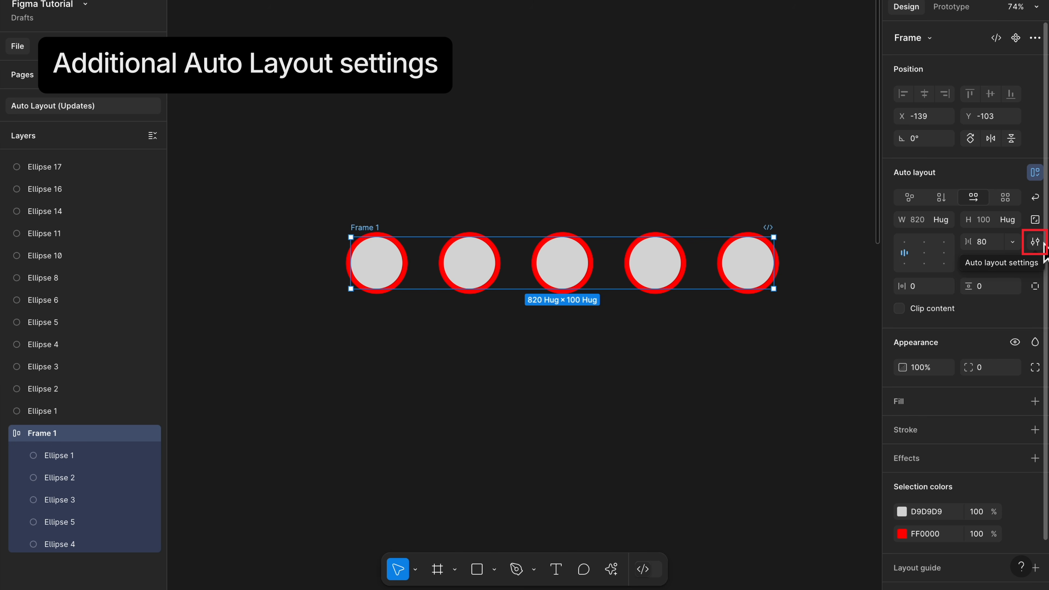
Step: Try including the circles' strokes in Frame 1's auto layout, and set Strokes back to Excluded from layout
left_click(1036, 242)
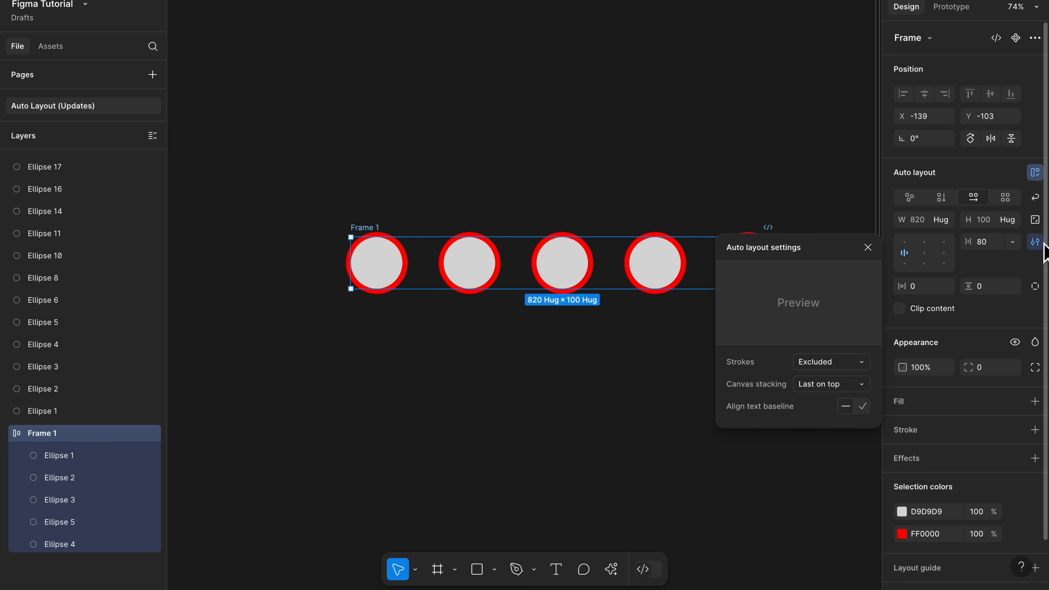
left_click(849, 364)
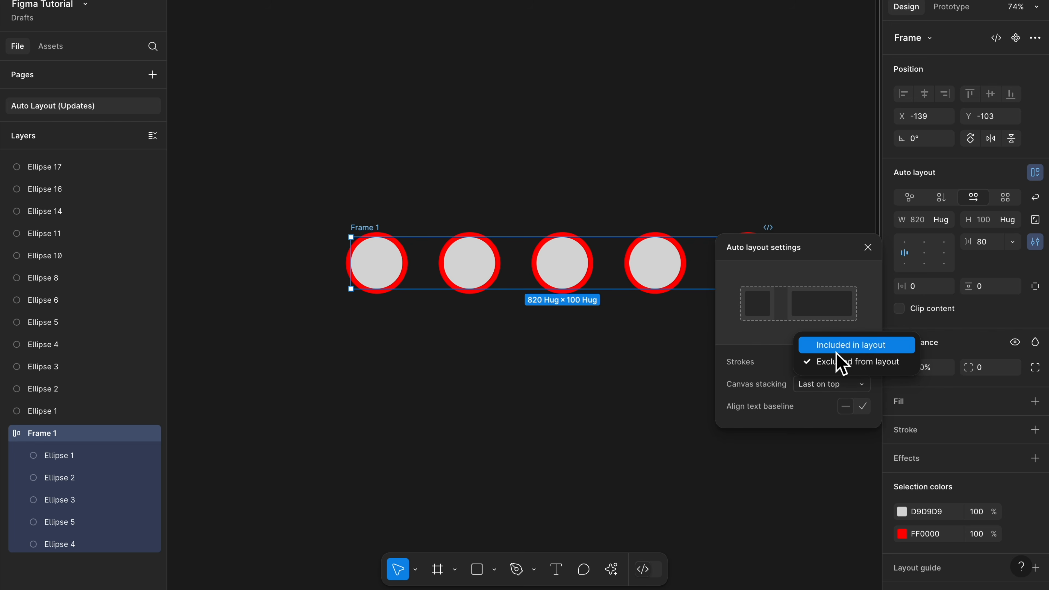
left_click(837, 353)
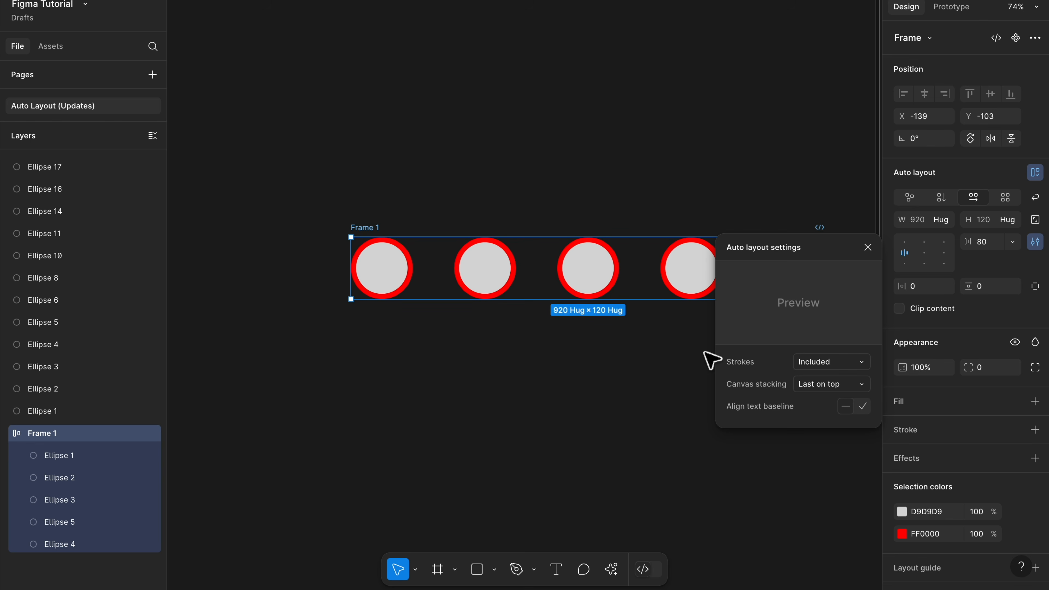
scroll(704, 351, "down", 2)
scroll(705, 351, "right", 2)
left_click(814, 365)
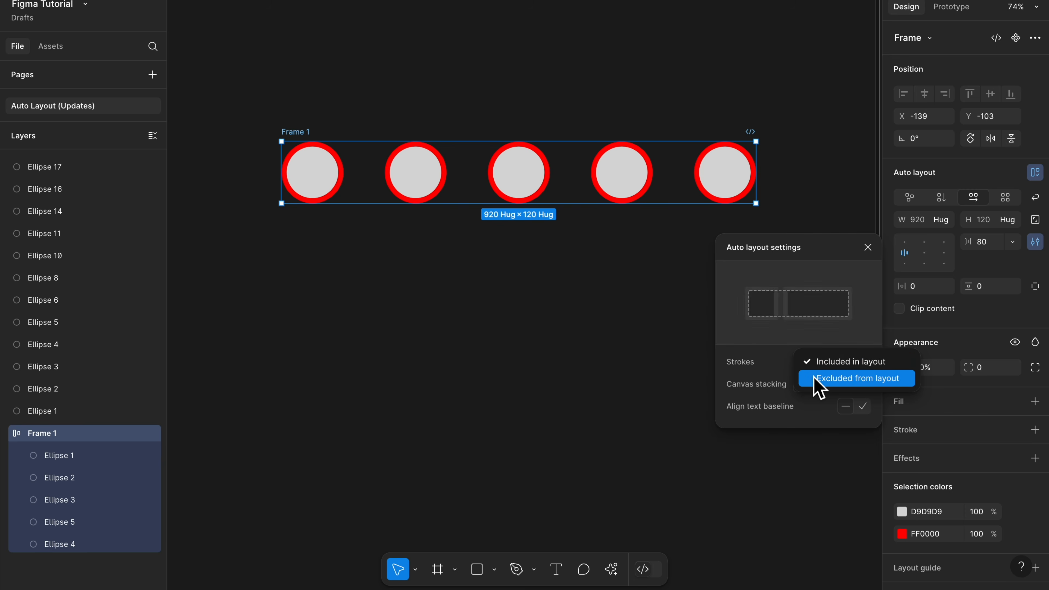
left_click(819, 384)
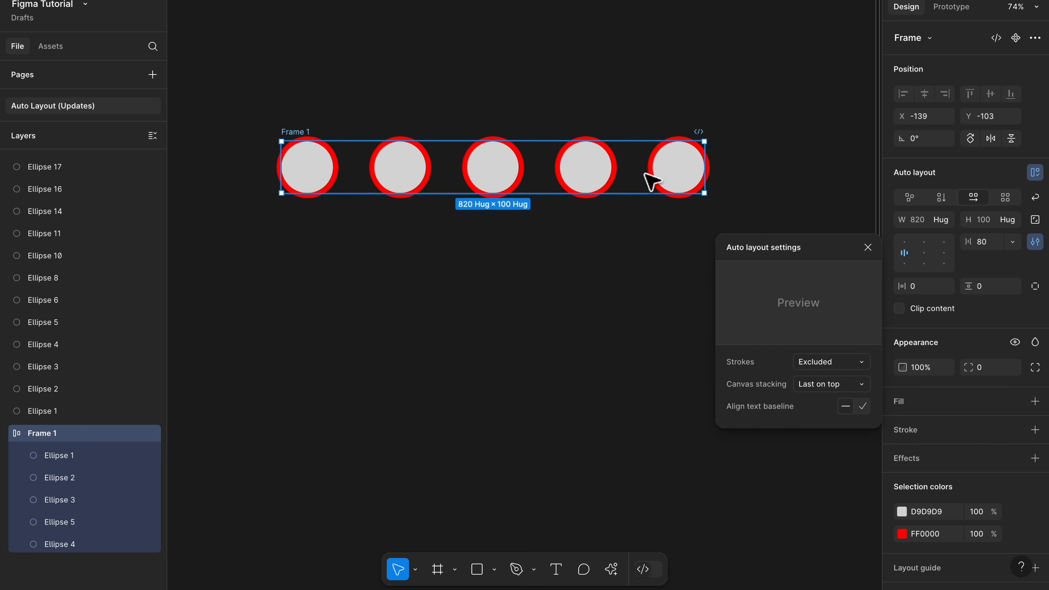
Step: Set the horizontal gap between Frame 1's circles to -32 so that they overlap
left_click_drag(647, 180, 444, 183)
scroll(444, 183, "up", 3)
scroll(441, 174, "left", 5)
scroll(441, 173, "up", 3)
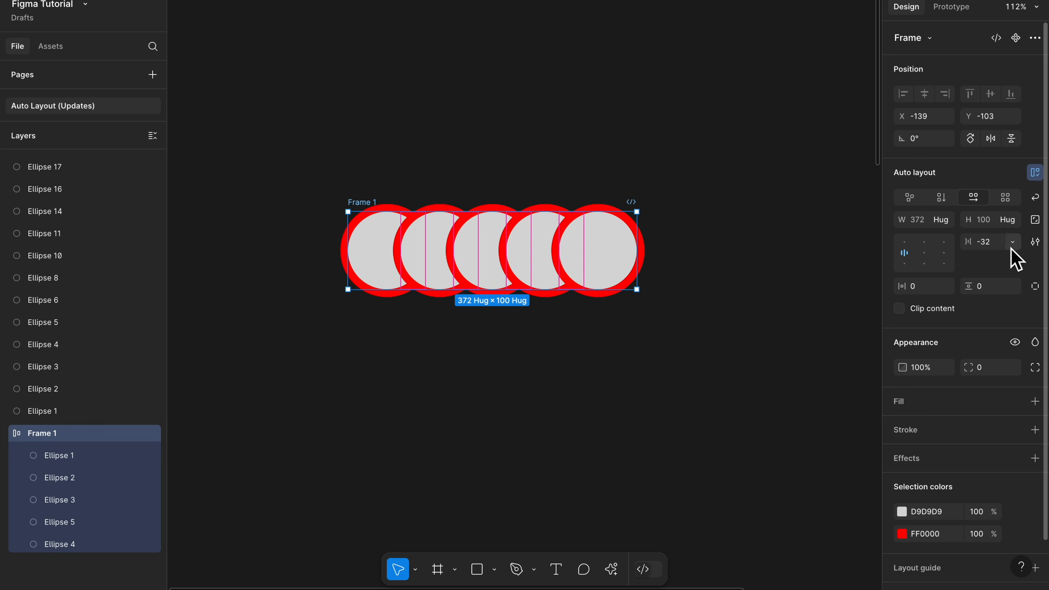
Step: Try the First on top canvas stacking for Frame 1's overlapping circles, and set it back to Last on top
left_click(1036, 242)
left_click(854, 386)
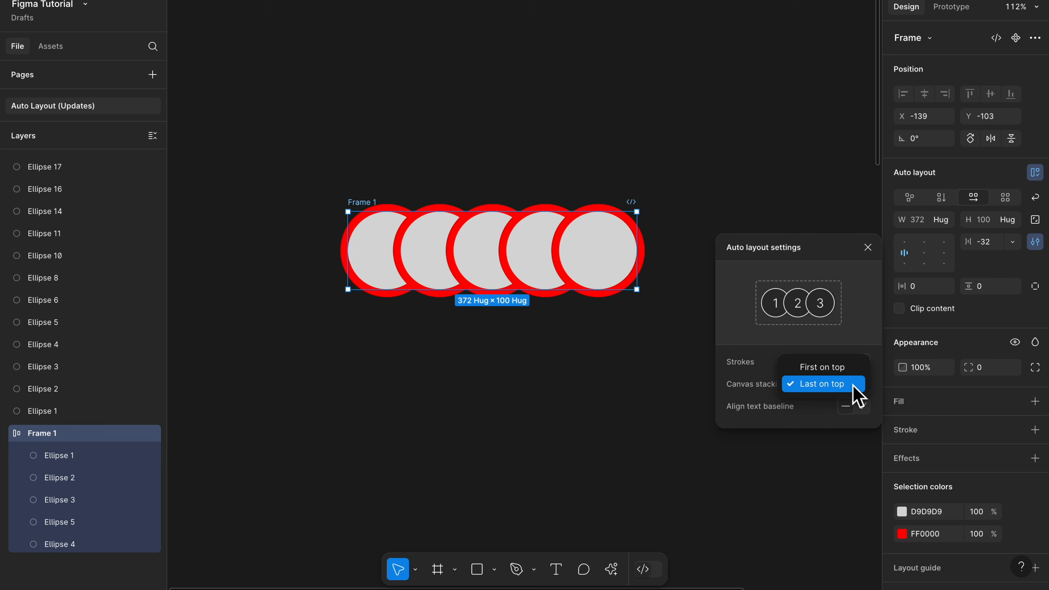
left_click(840, 370)
left_click(842, 384)
left_click(834, 401)
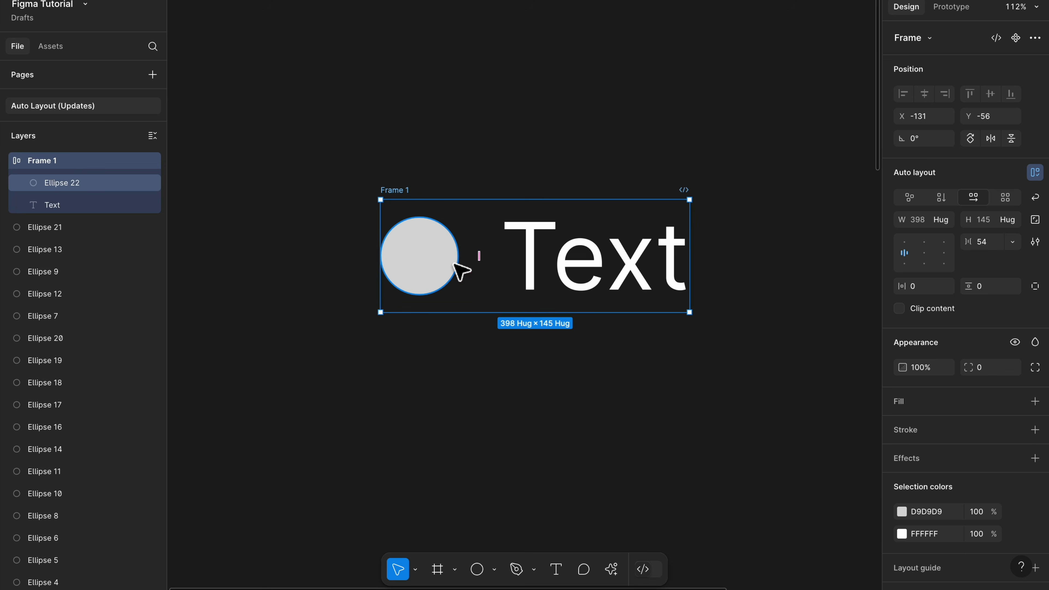
Step: Resize the circle beside the text to 77 × 77, and turn on Align text baseline for Frame 1
left_click(435, 265)
mouse_move(459, 298)
left_mouse_down()
mouse_move(546, 367)
mouse_move(456, 296)
left_mouse_up()
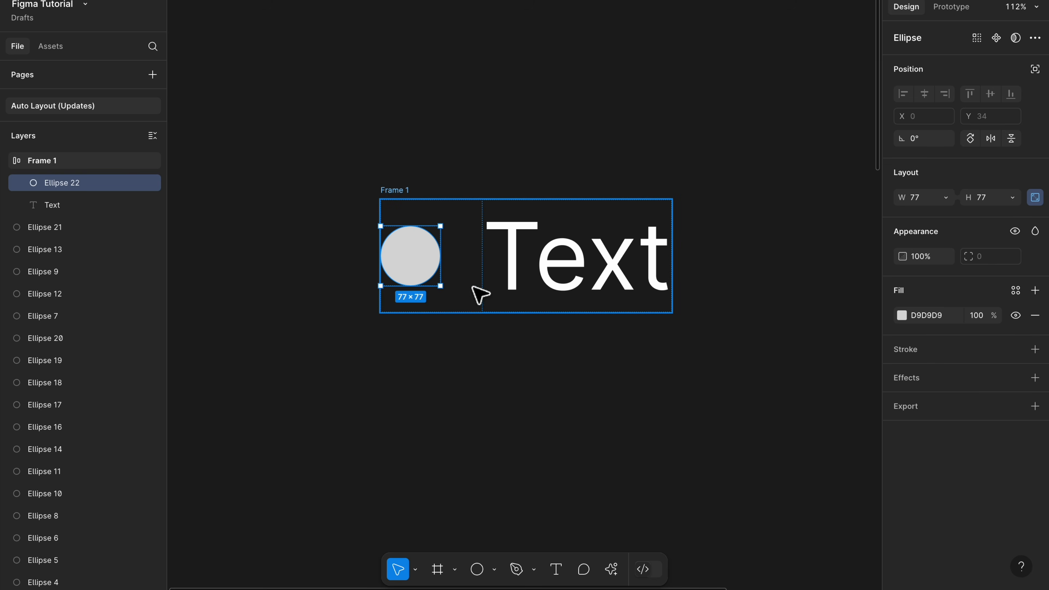
left_click(478, 293)
left_click(1036, 242)
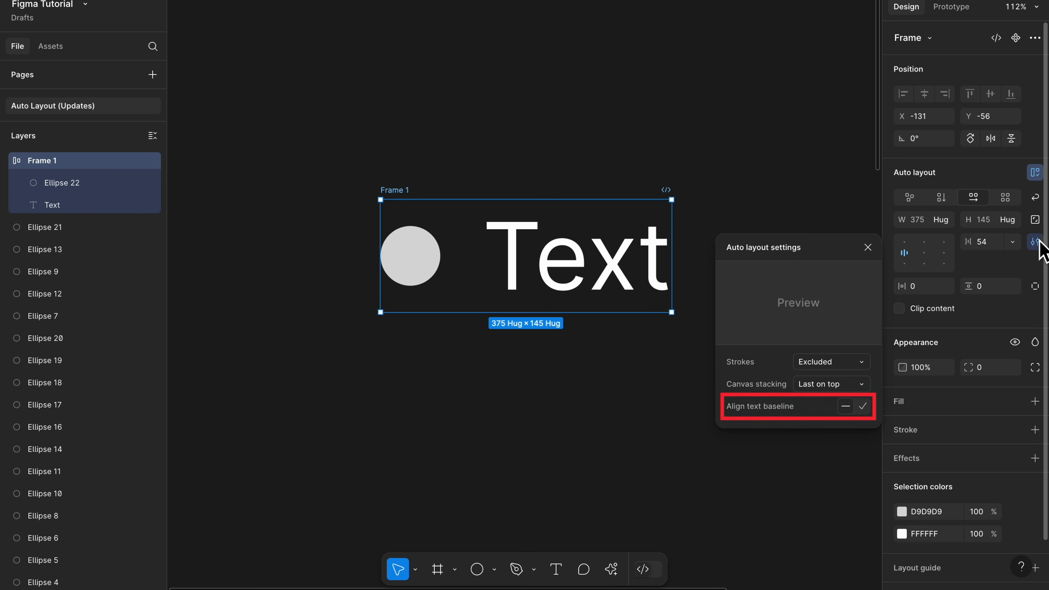
left_click(864, 407)
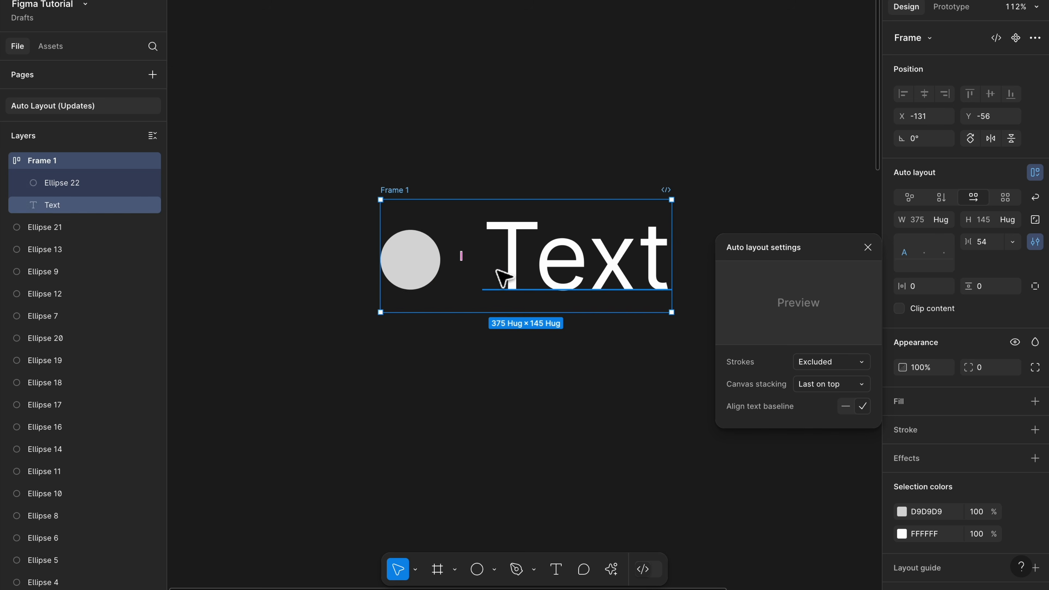
Step: Enlarge the circle beside the text, and examine the padding inside the search icon against the text baseline
left_click(424, 287)
left_click_drag(447, 300, 579, 352)
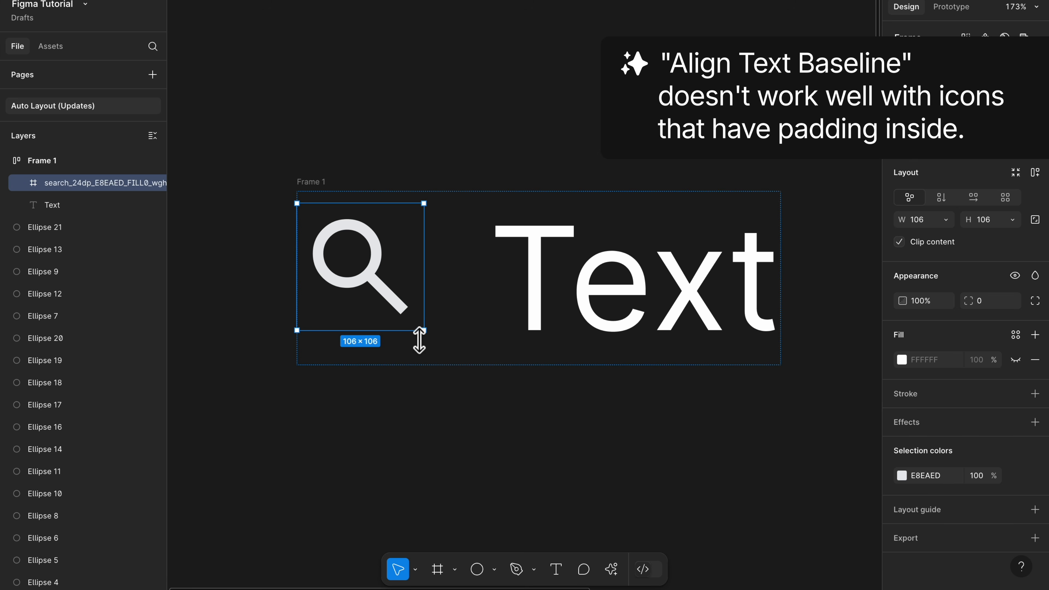
scroll(402, 332, "up", 5)
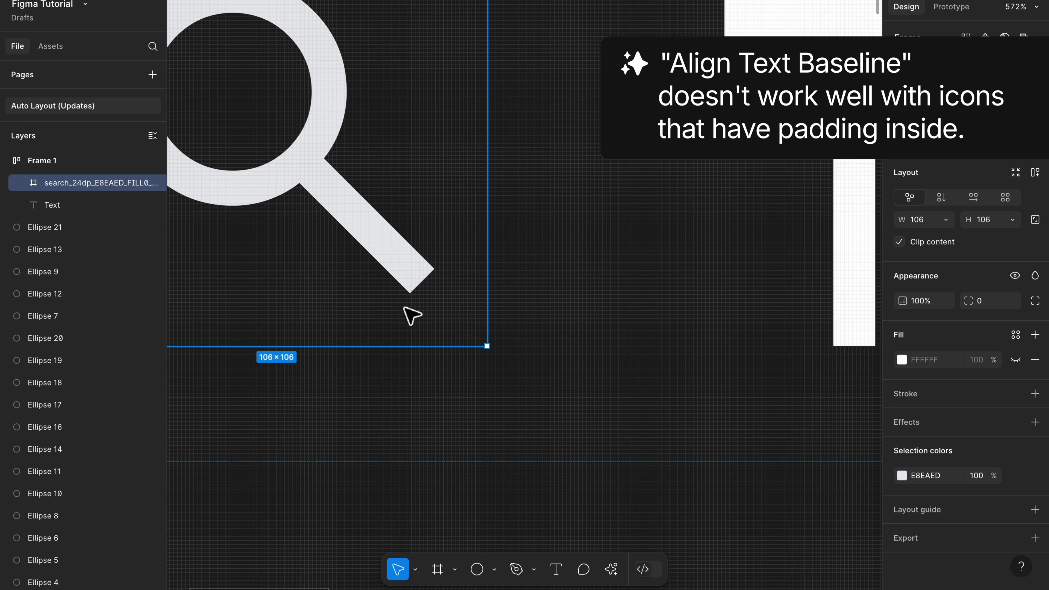
scroll(422, 301, "down", 5)
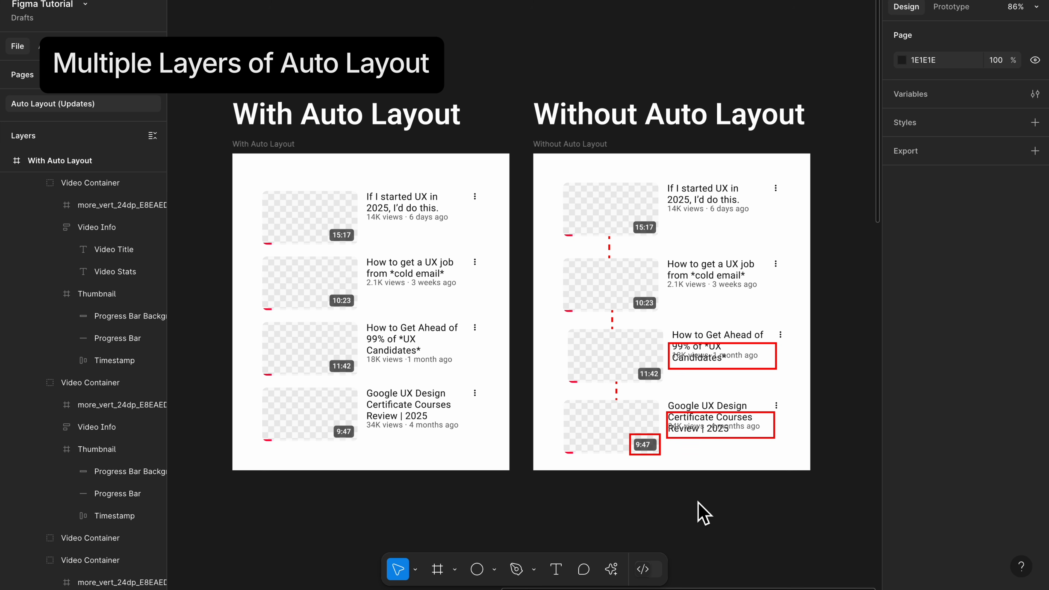
Step: Try adding auto layout to all the elements of the Without Auto Layout frame at once, and undo it
left_click_drag(552, 187, 790, 458)
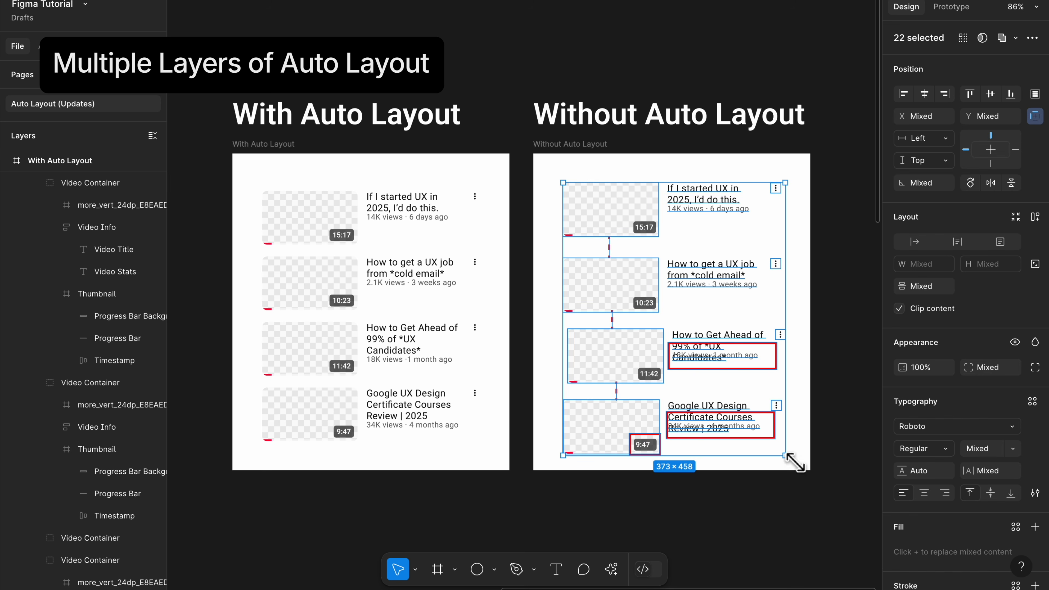
left_click(1036, 217)
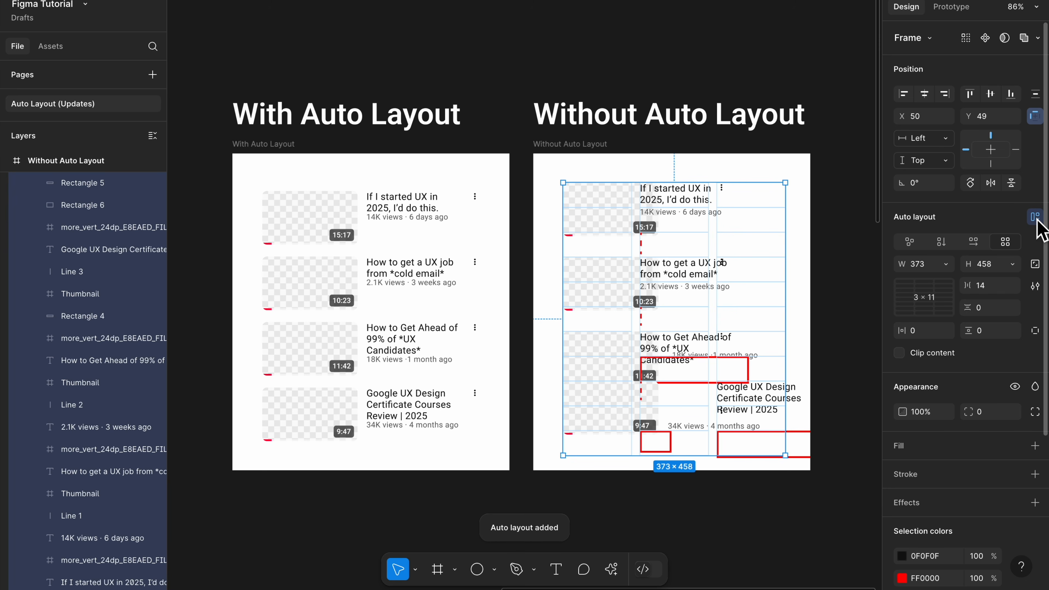
key("ctrl+z")
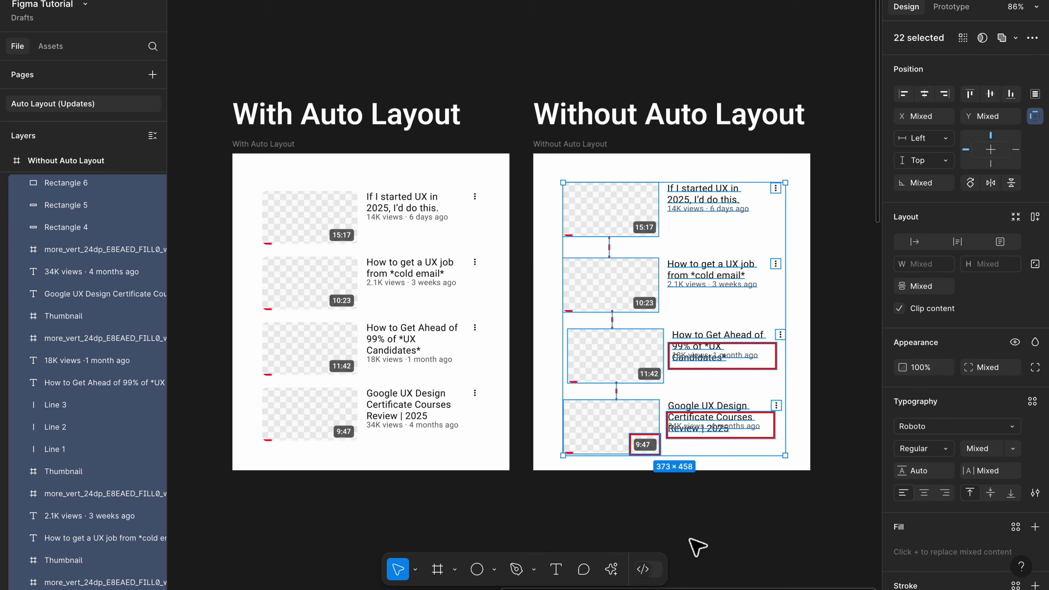
left_click(695, 547)
Step: Examine how the video titles and stats are nested in Video Info frames in the With Auto Layout design
left_click(414, 210)
left_click(410, 208)
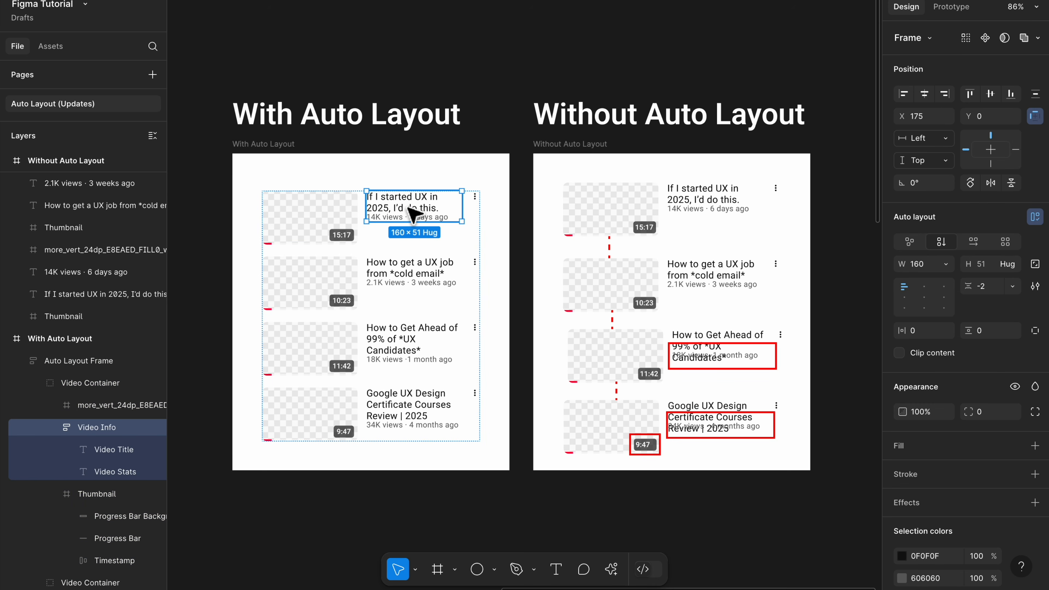
left_click(409, 206)
left_click(412, 217, "shift")
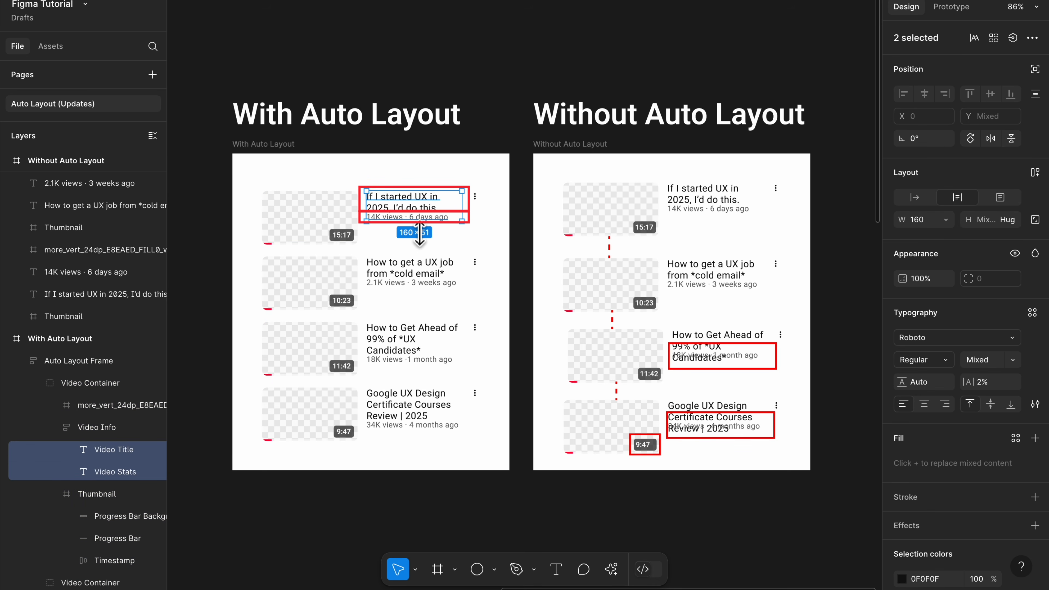
left_click(414, 359)
left_click(413, 359)
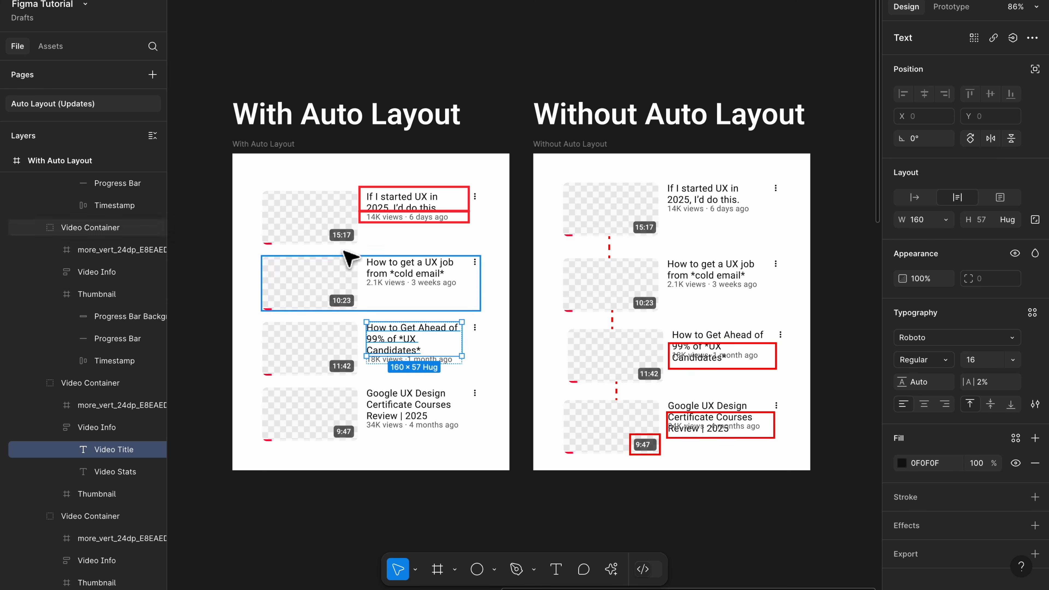
Step: Examine the auto layout of the 15:17 and 9:47 timestamps in the With Auto Layout design
left_click(345, 238)
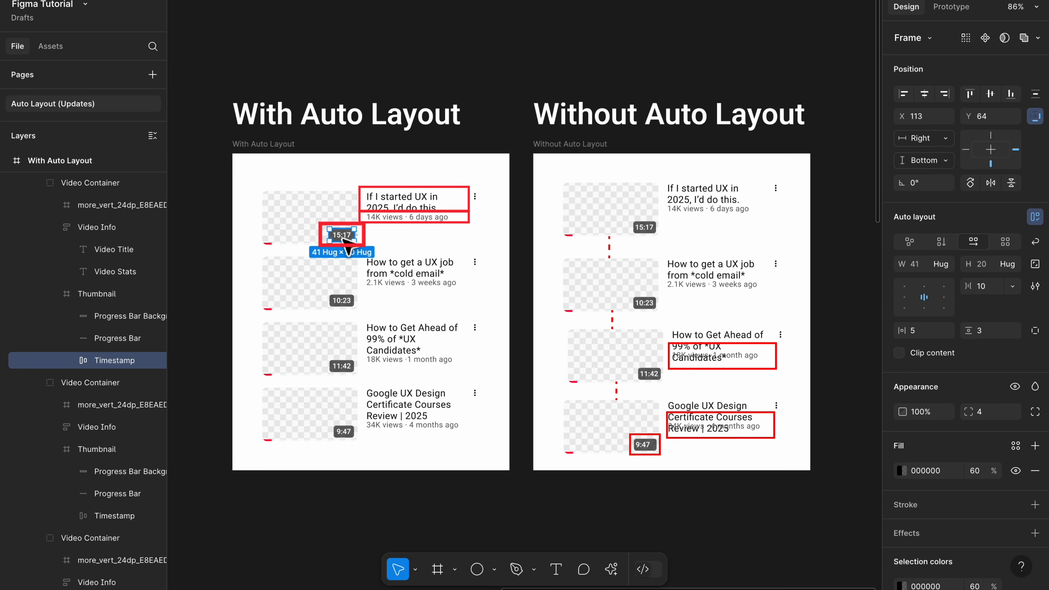
left_click(350, 439)
double_click(346, 433)
scroll(346, 433, "up", 5)
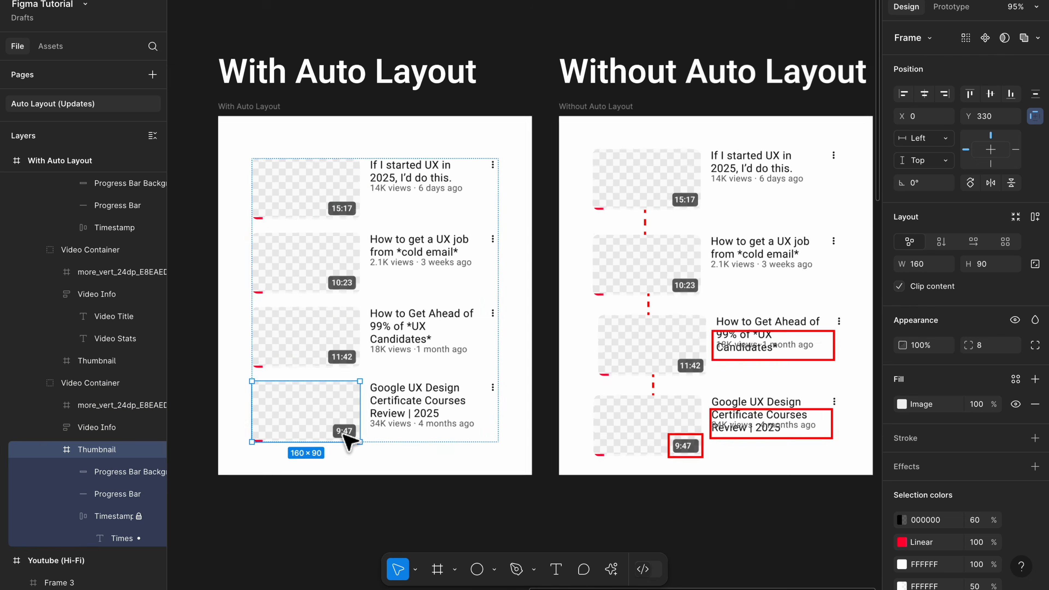
double_click(350, 438)
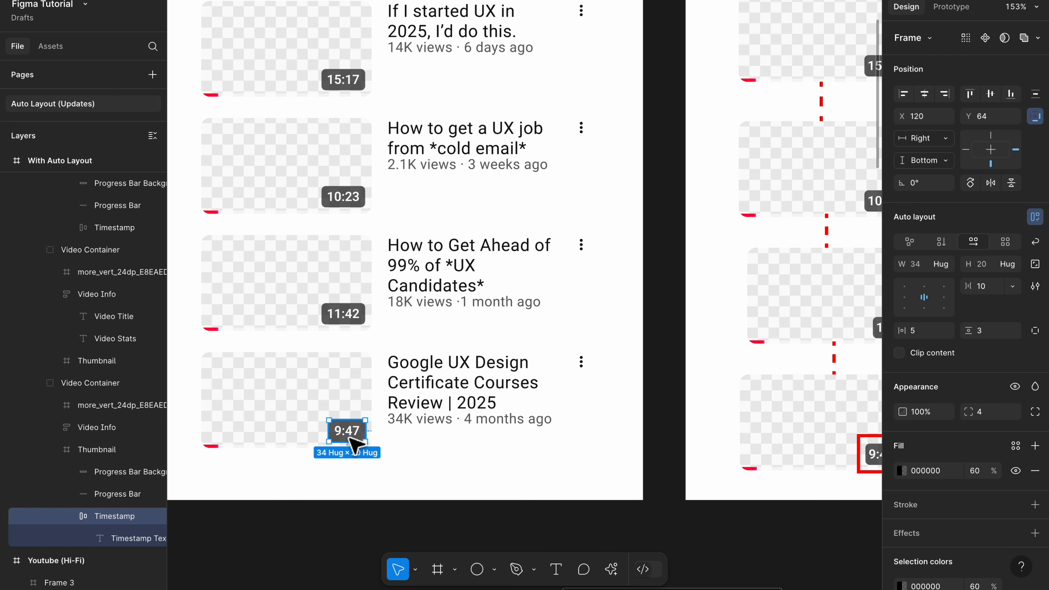
scroll(358, 459, "down", 3)
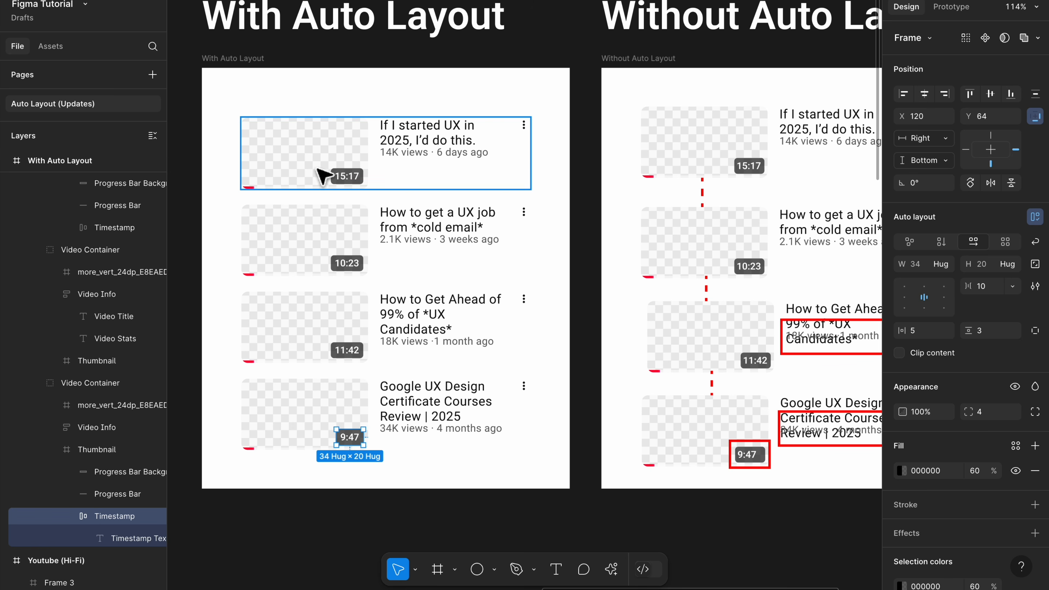
Step: Examine the vertical gaps between the video containers in the Auto Layout Frame
left_click(333, 180)
left_click(358, 203)
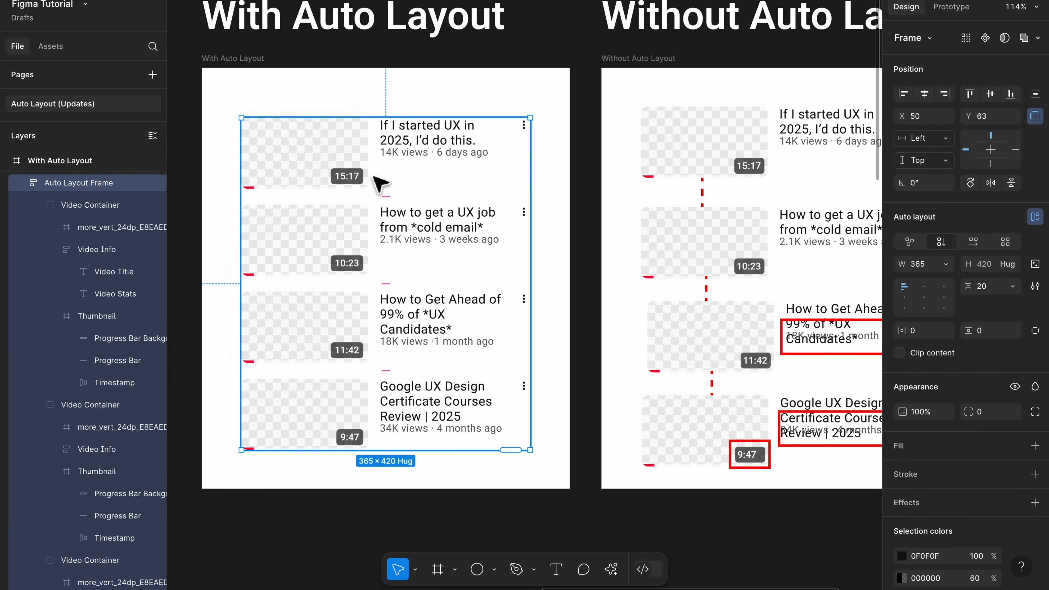
mouse_move(383, 291)
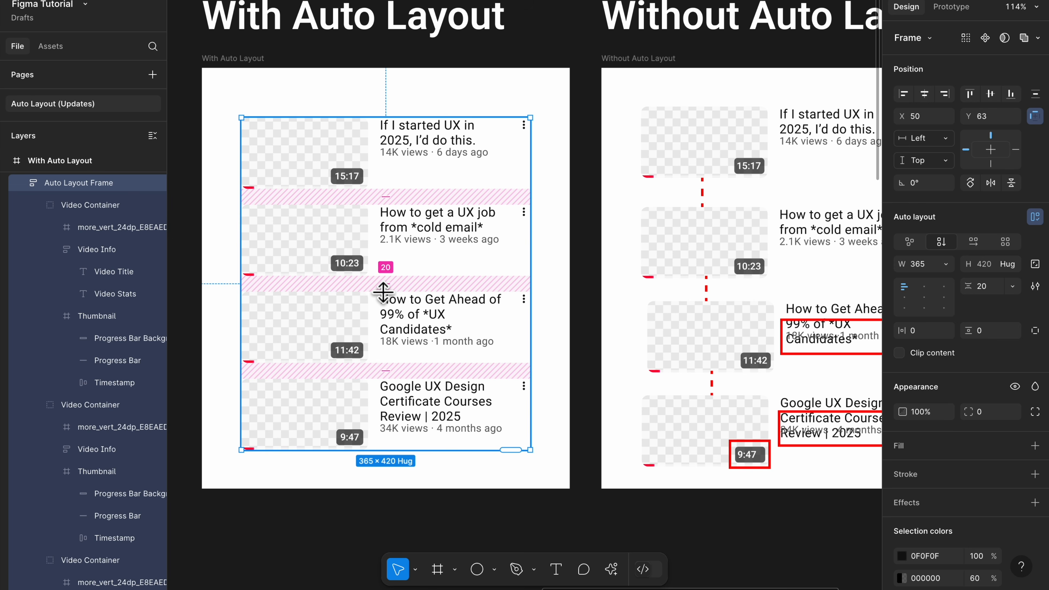
scroll(383, 291, "down", 3)
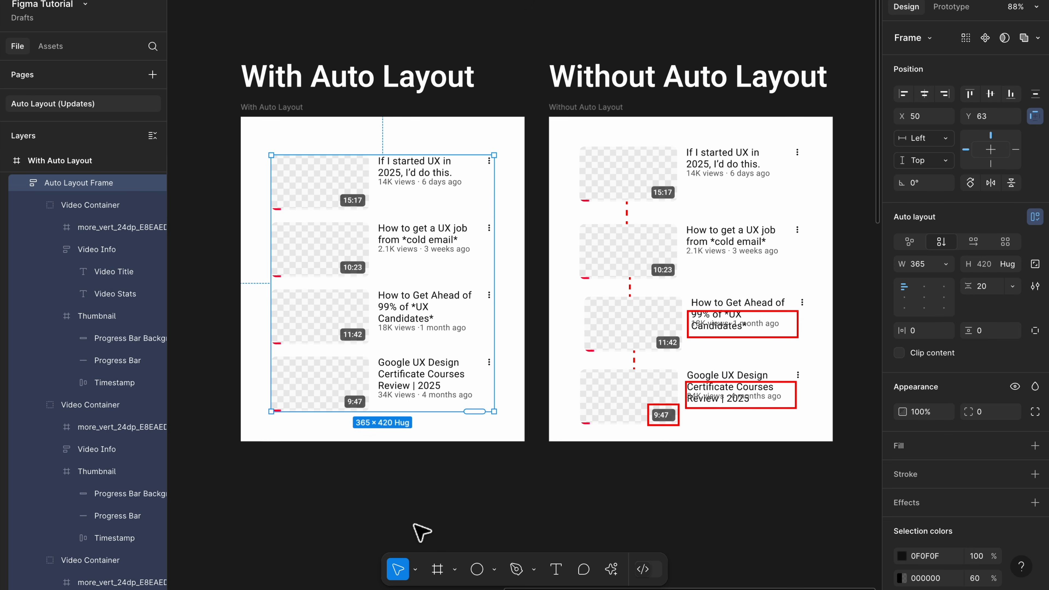
left_click(420, 520)
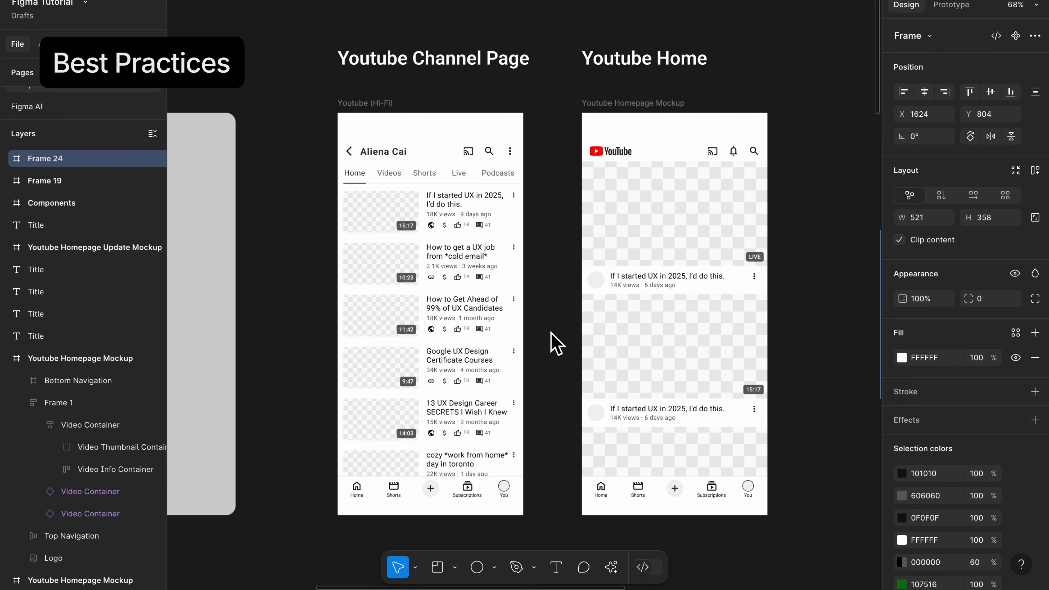
Step: Examine the nested auto layouts of the Youtube Channel Page, from the video list to the first card's info, icon row and timestamp
left_click(446, 226)
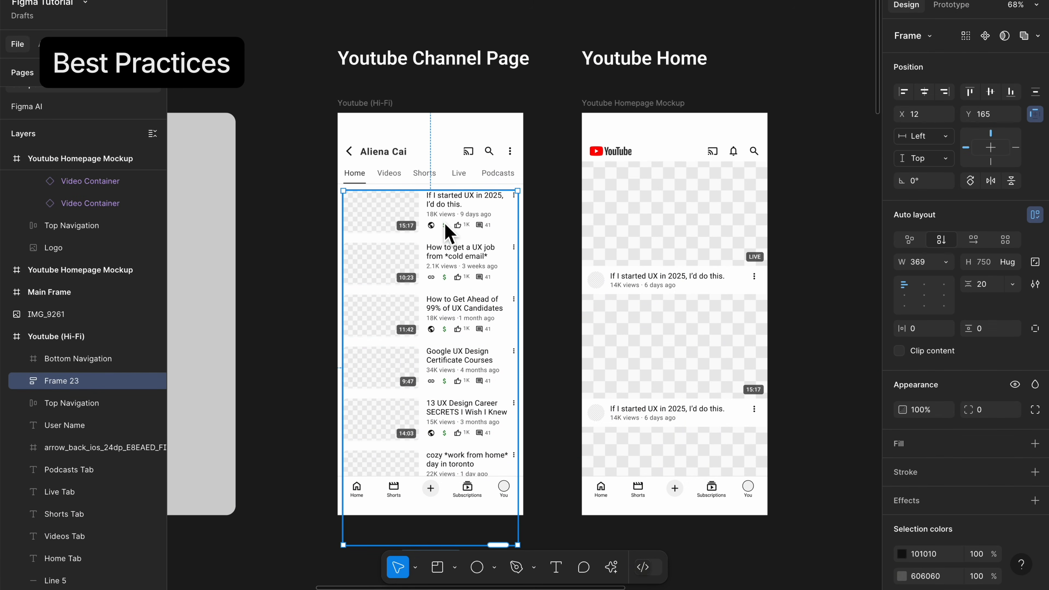
left_click(447, 220)
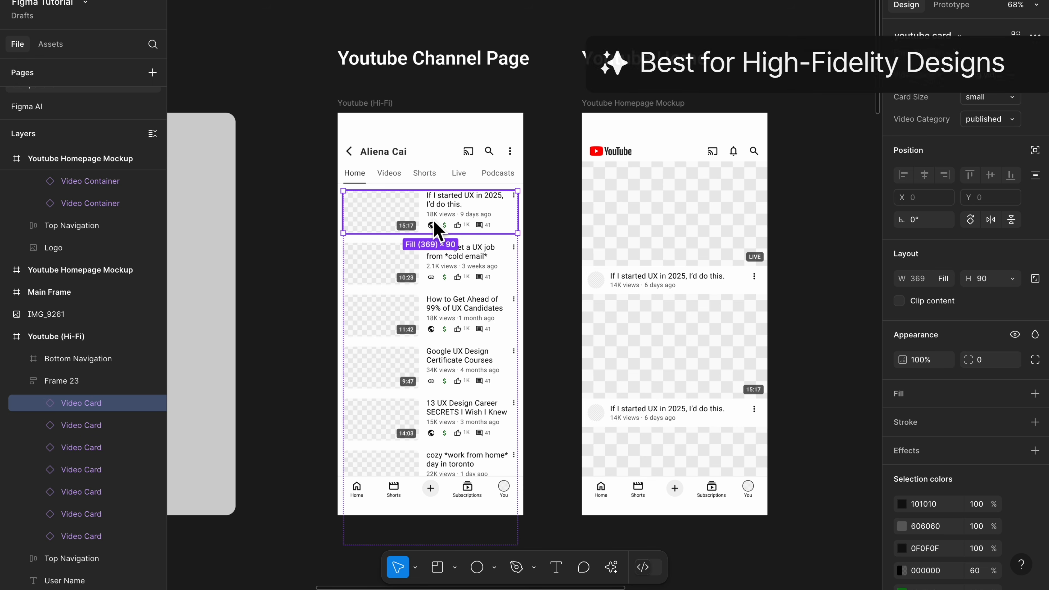
left_click(461, 208)
scroll(462, 215, "up", 3)
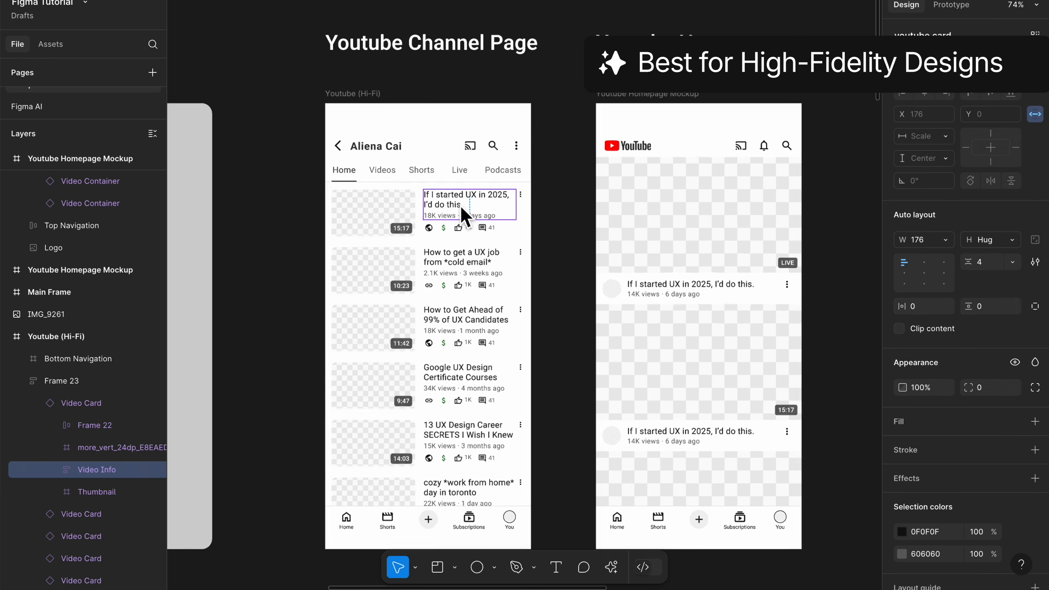
left_click(463, 236)
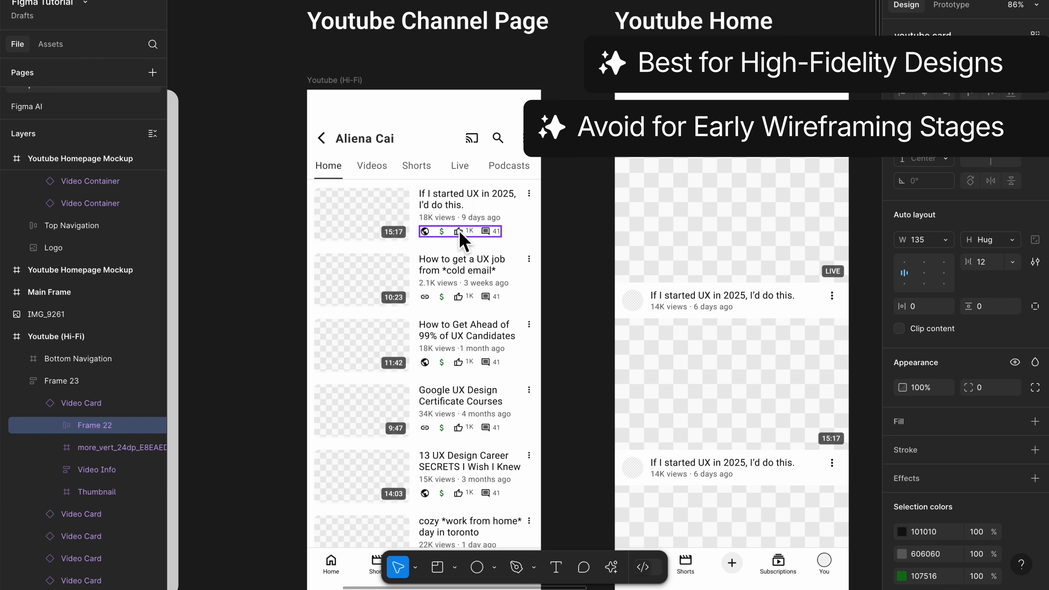
left_click(403, 225)
left_click(398, 237)
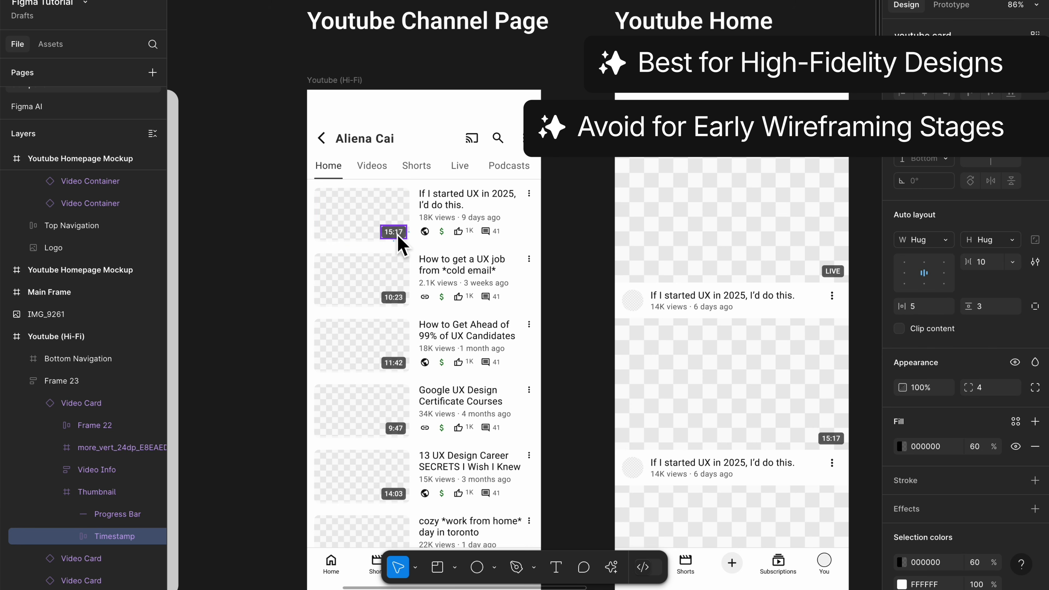
Step: Examine the first Video Container on the Youtube Home mockup, down to its nested Video Info and Video Details frames
left_click(738, 278)
scroll(739, 279, "right", 4)
scroll(738, 279, "down", 1)
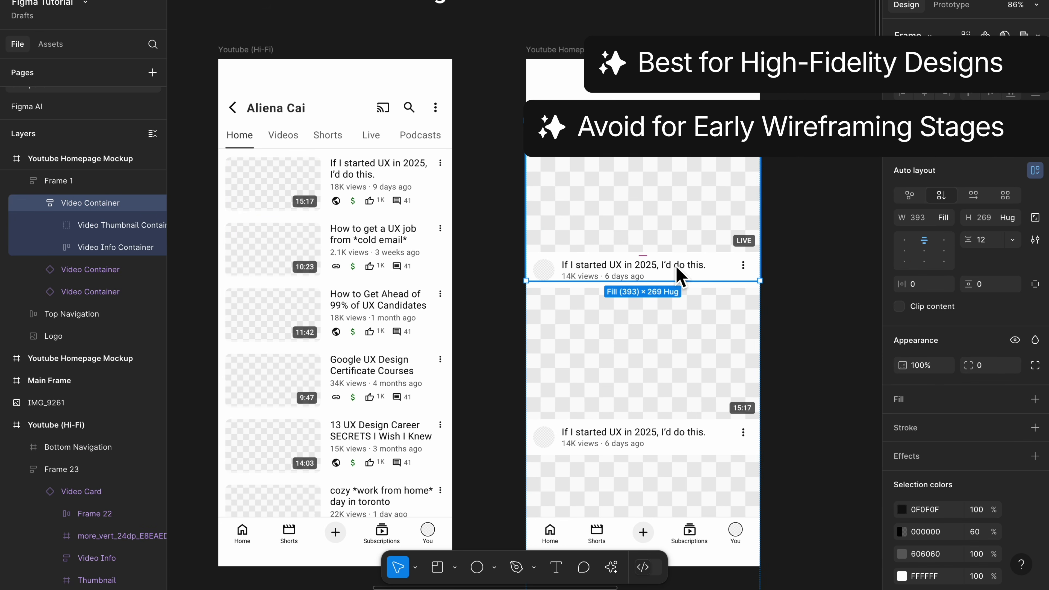
left_click(669, 275)
double_click(652, 278)
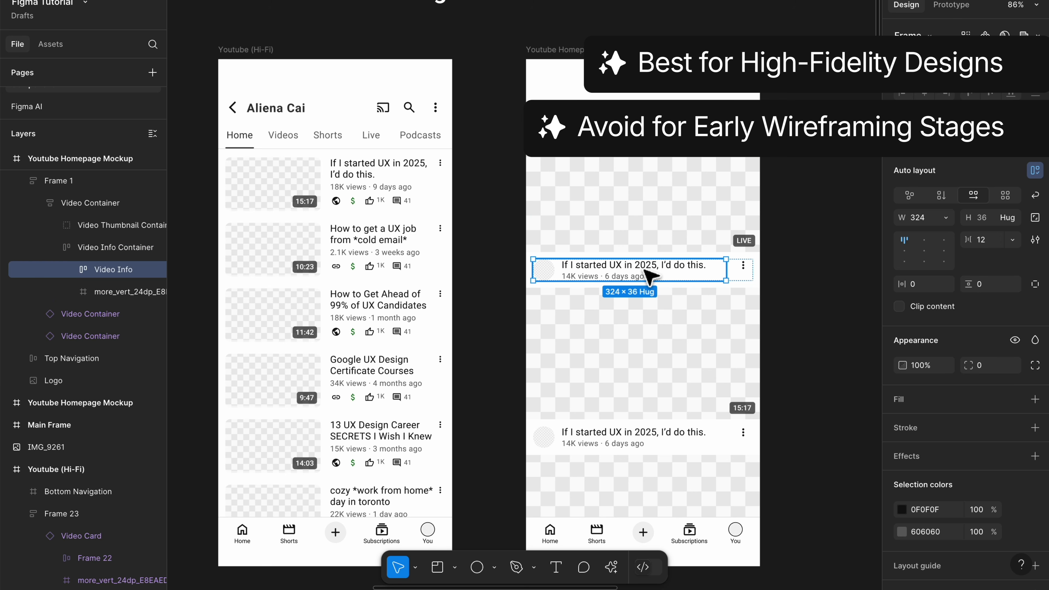
double_click(613, 278)
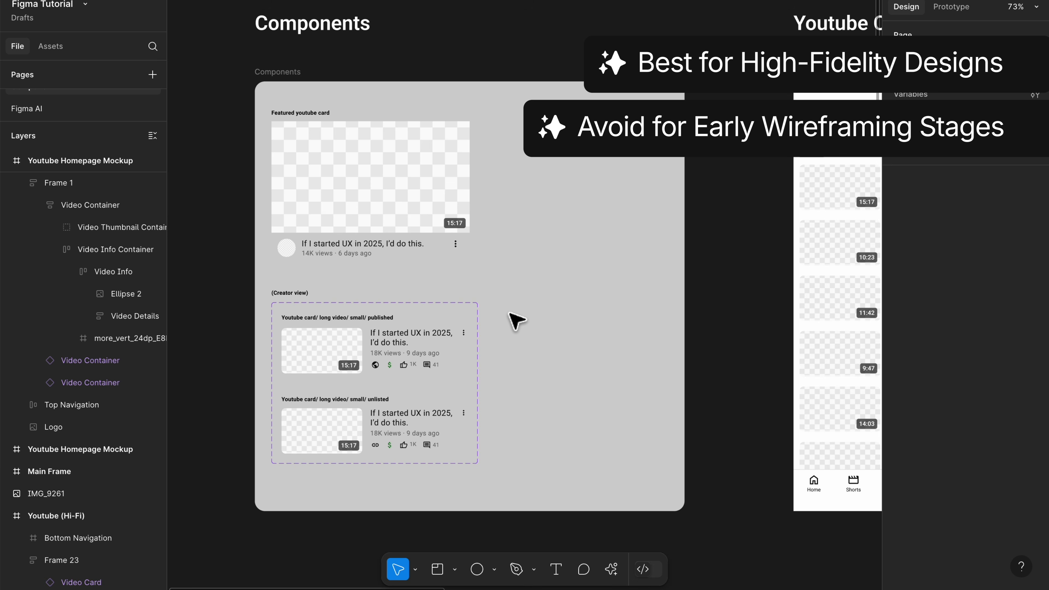
Step: Examine the Components frame's featured video card and the published and unlisted variants of the youtube card
left_click(425, 210)
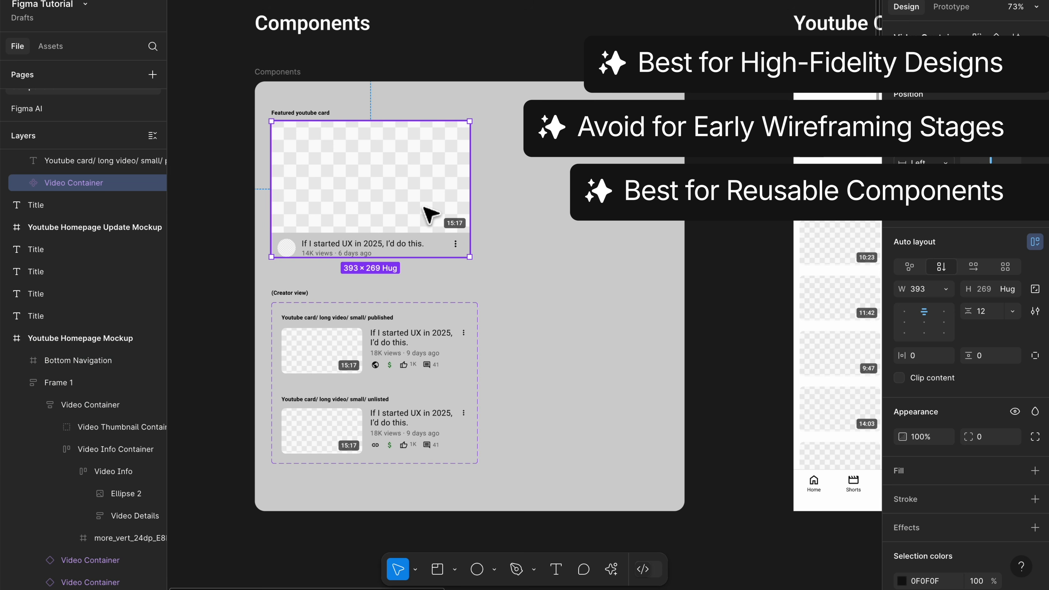
left_click(412, 358)
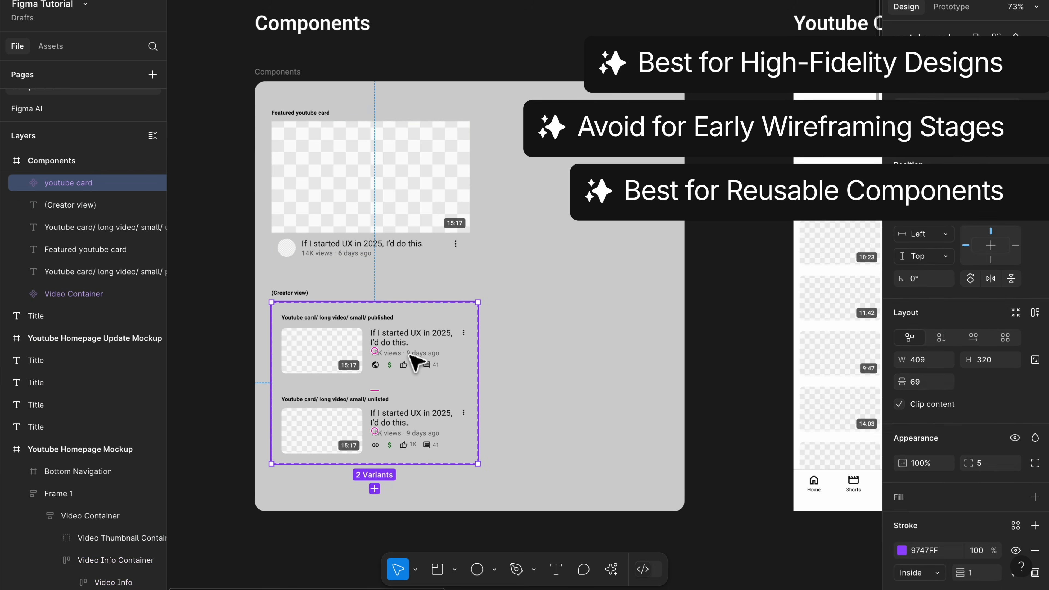
left_click(411, 356)
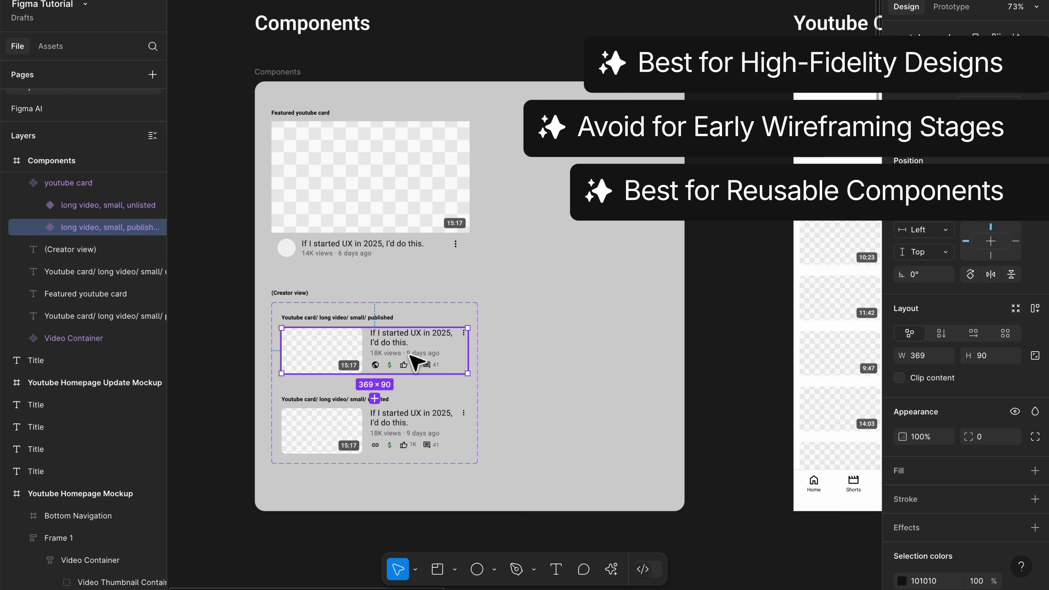
left_click(404, 439)
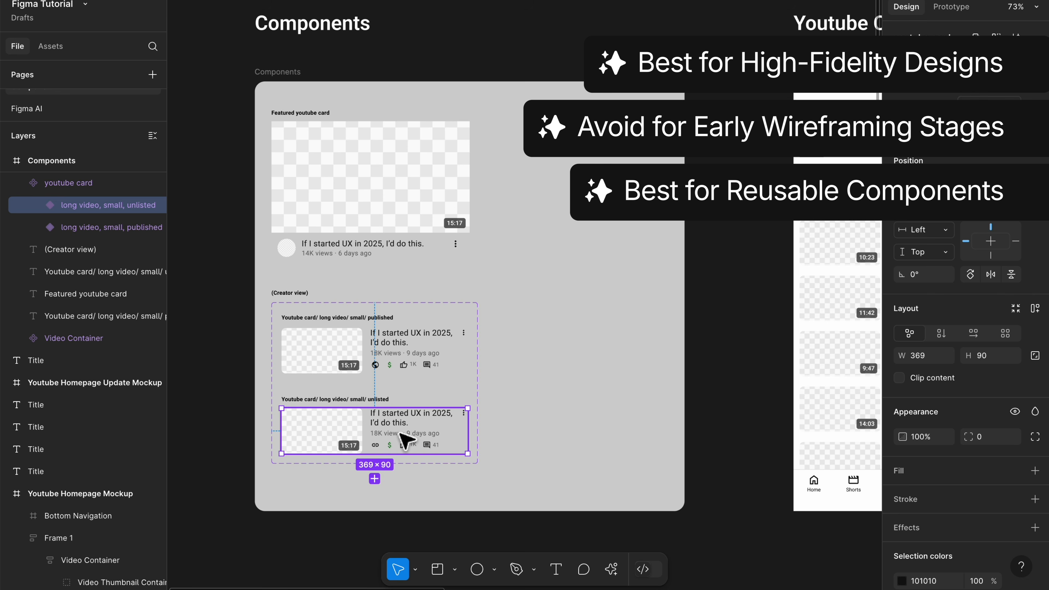